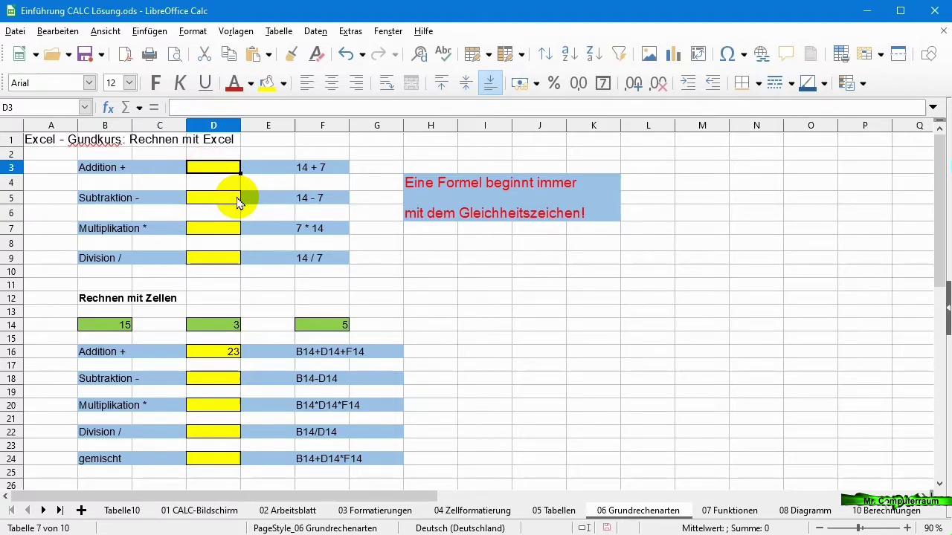
# Step: Enter the formulas =14+7 in the Addition cell D3 and =14-7 in the Subtraktion cell D5
pyautogui.write('=')
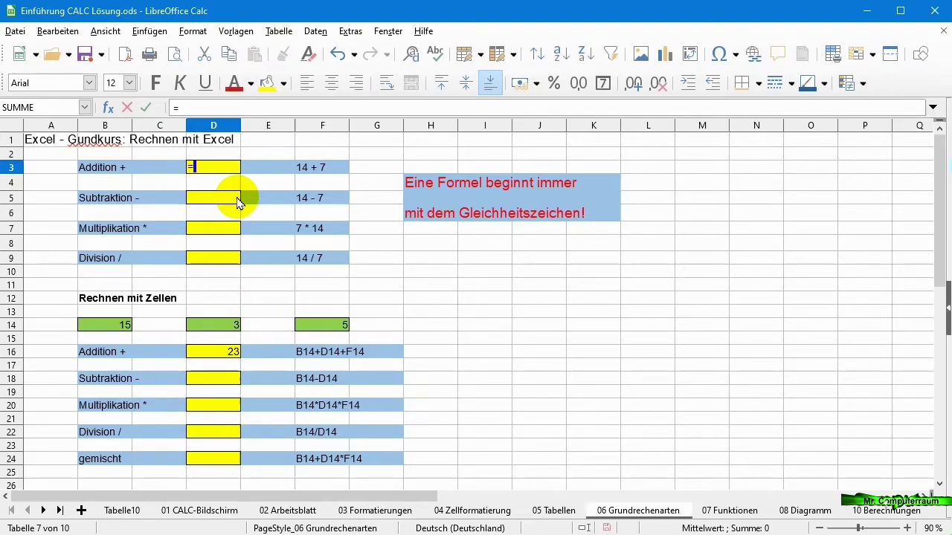
pyautogui.write('14+7')
pyautogui.press('Return')
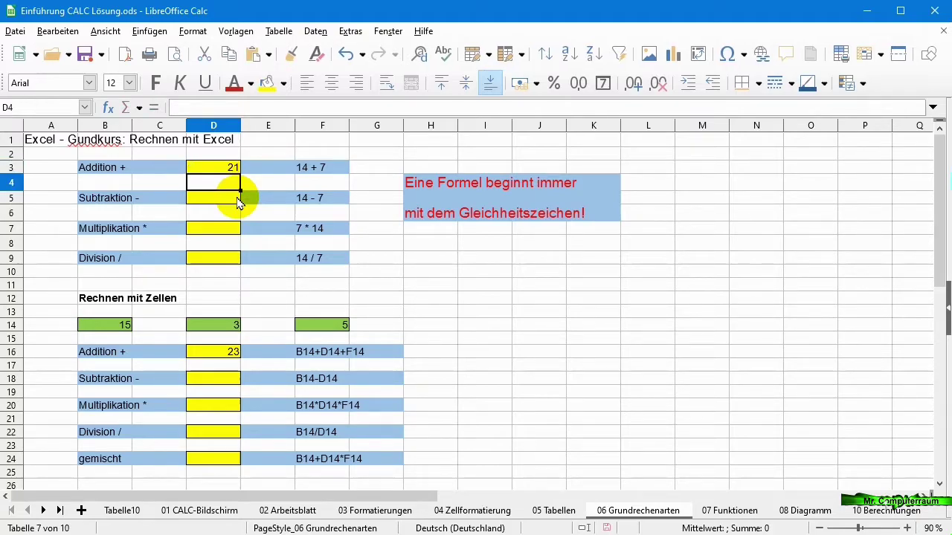
pyautogui.click(238, 201)
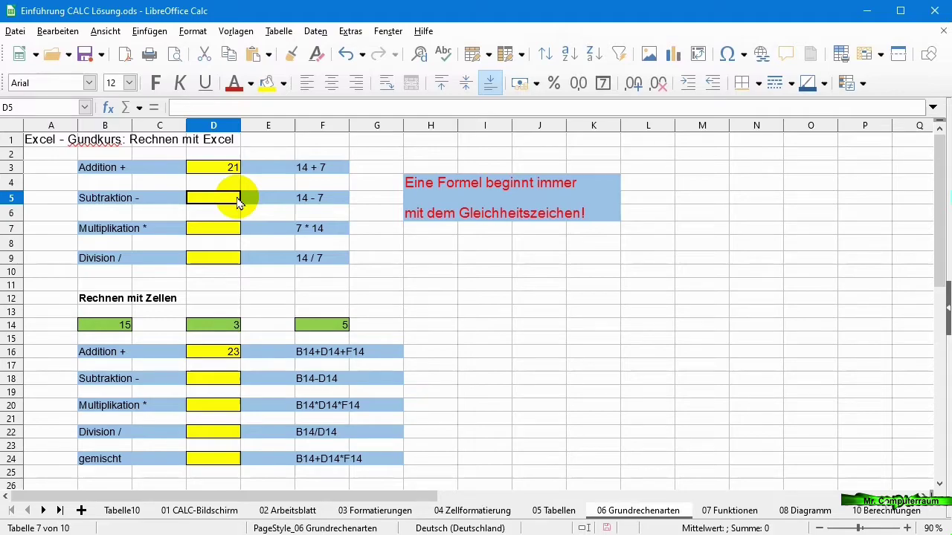
pyautogui.write('=')
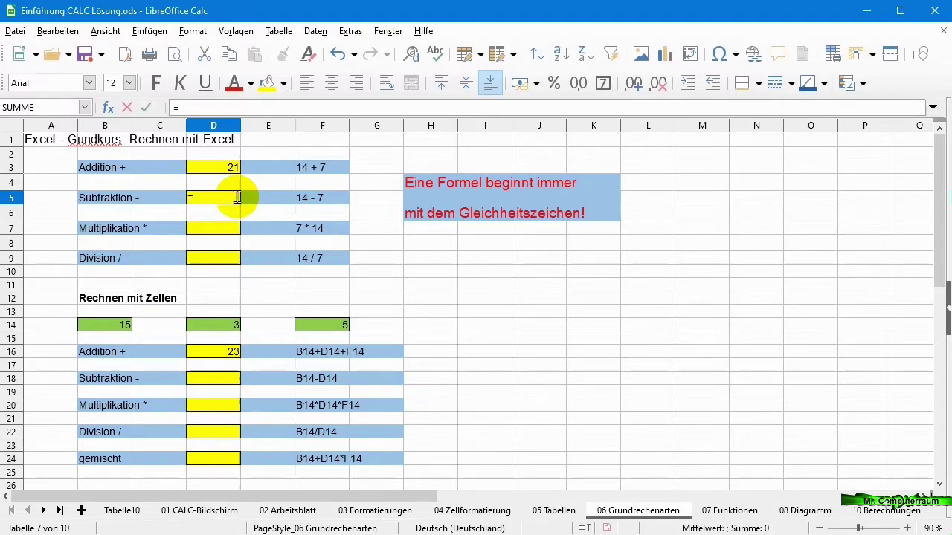
pyautogui.write('14-7')
pyautogui.press('Return')
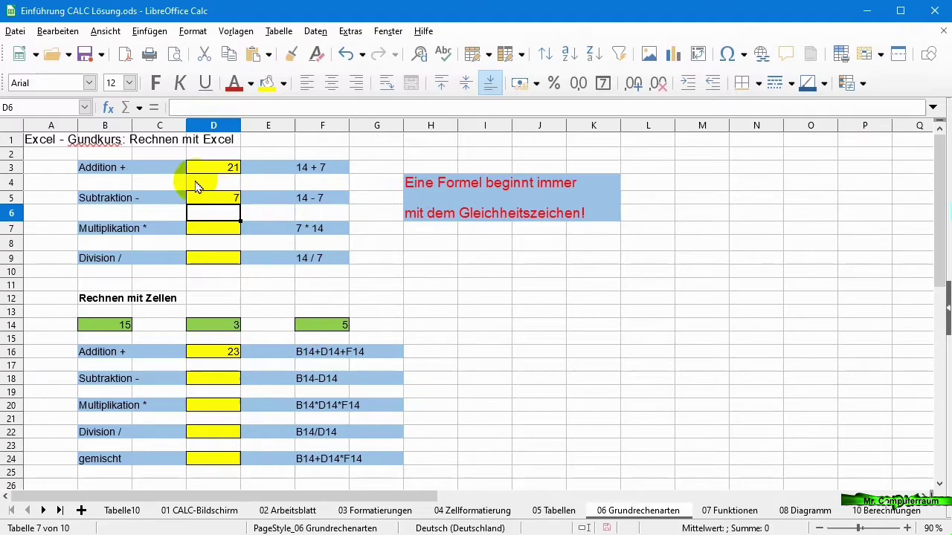
# Step: Enter the formula =7*14 in the Multiplikation cell D7
pyautogui.click(209, 232)
pyautogui.write('=7*')
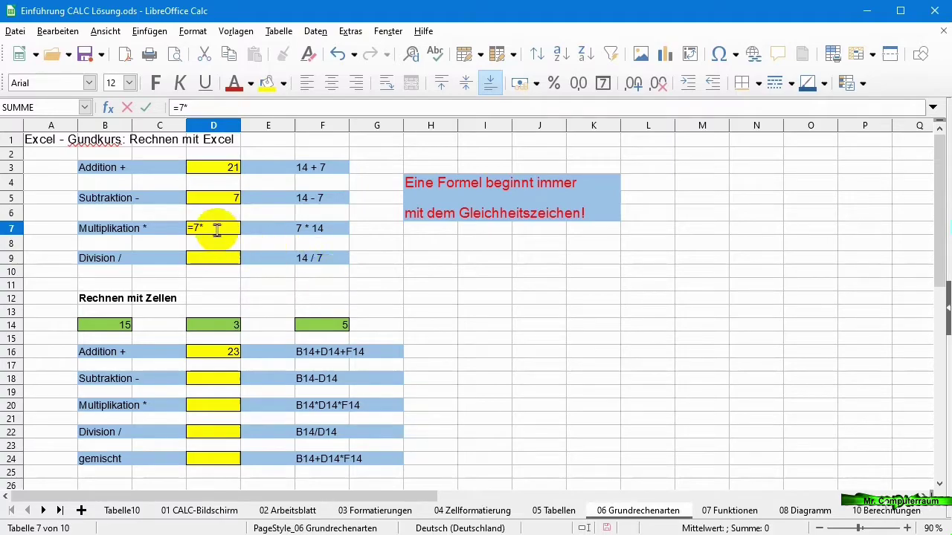
pyautogui.write('14')
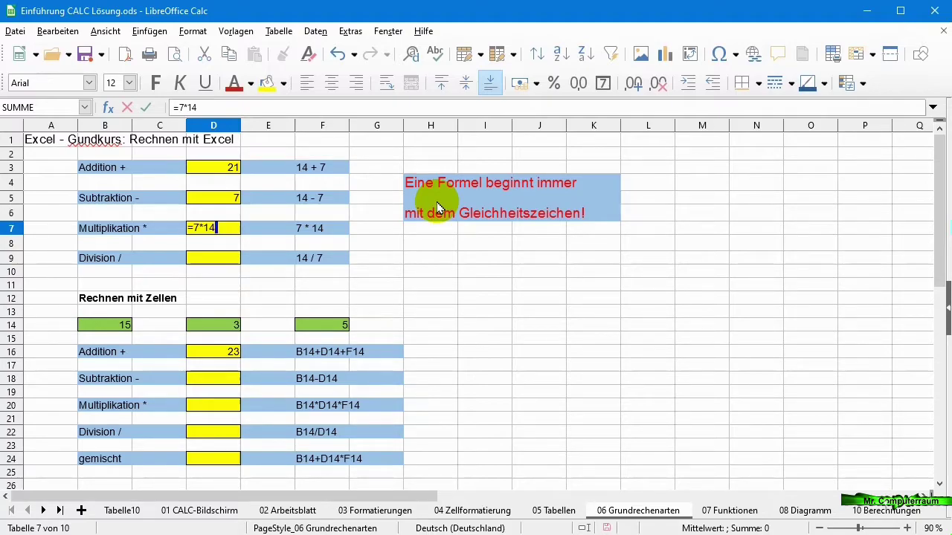
pyautogui.press('Return')
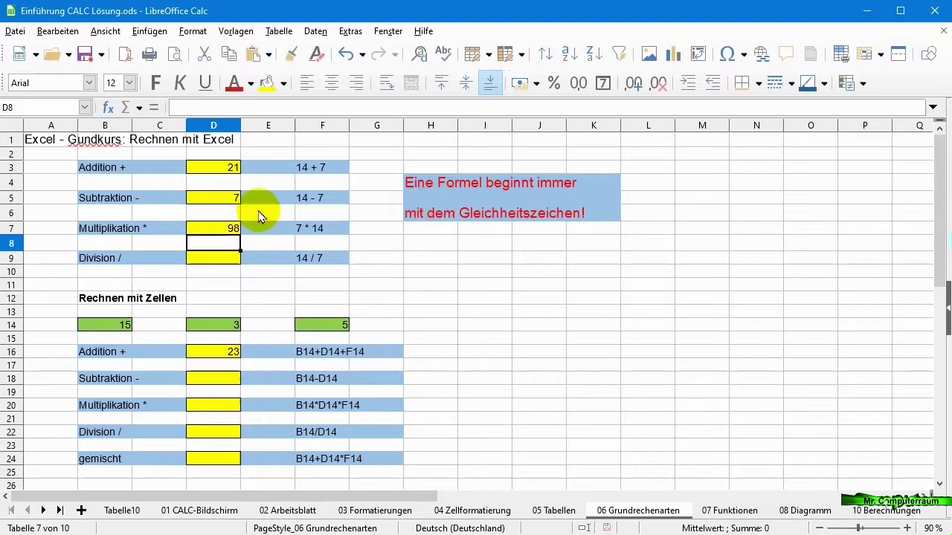
# Step: Try x as the multiplication sign in D7 (=7x14) and accept the suggested correction to =7*14
pyautogui.click(208, 229)
pyautogui.click(185, 108)
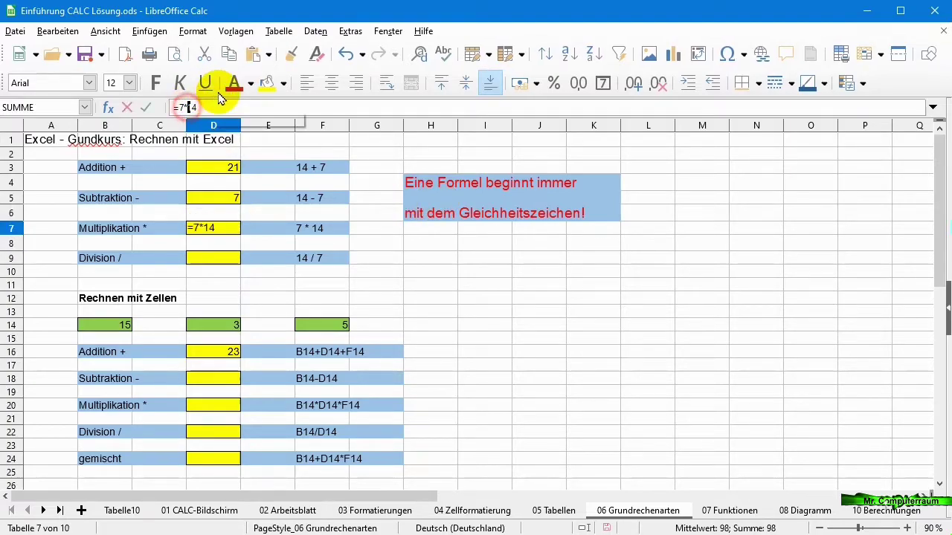
pyautogui.press('BackSpace')
pyautogui.write('x')
pyautogui.press('Return')
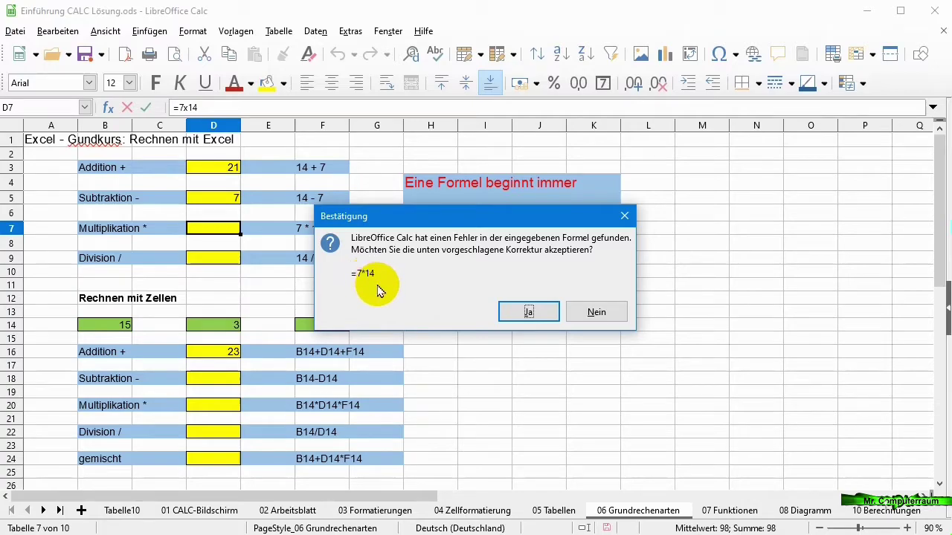
pyautogui.click(548, 318)
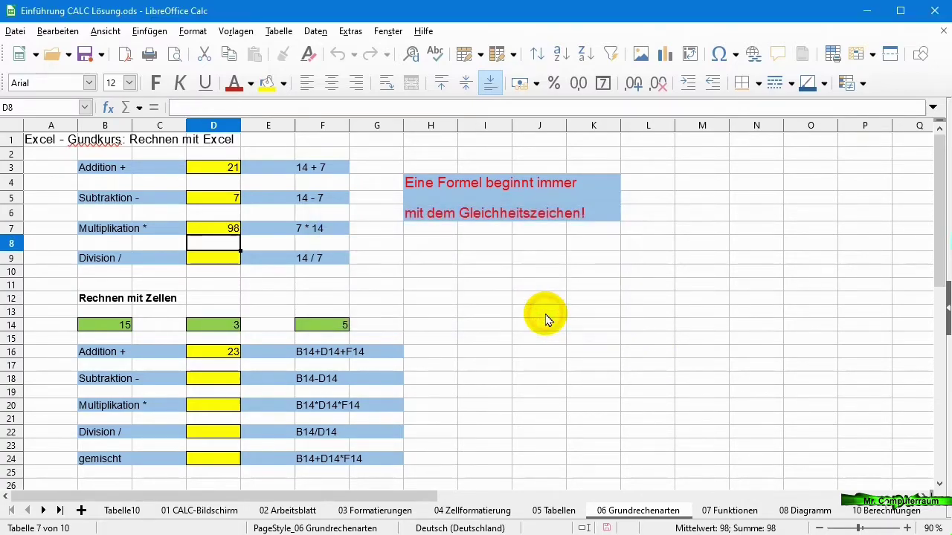
# Step: Enter the formula =14/7 in the Division cell D9
pyautogui.click(204, 257)
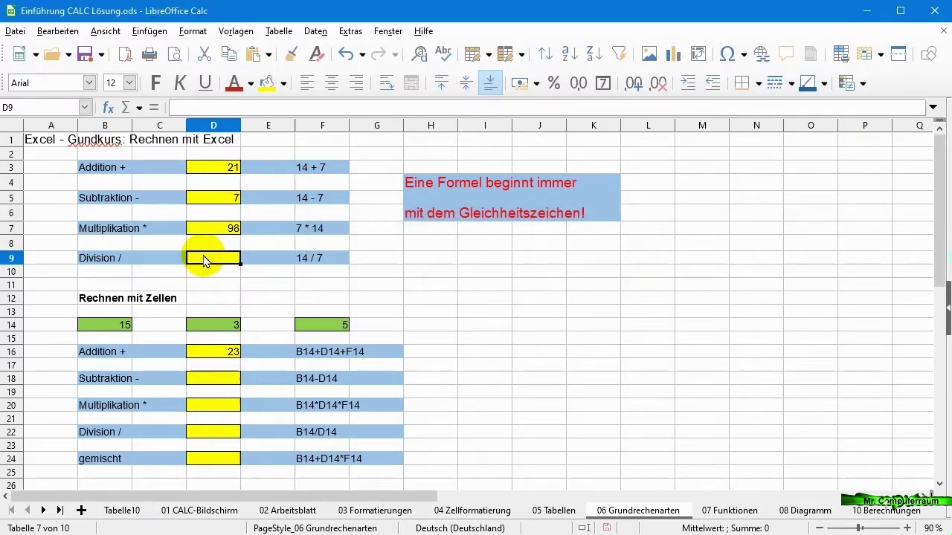
pyautogui.write('=14')
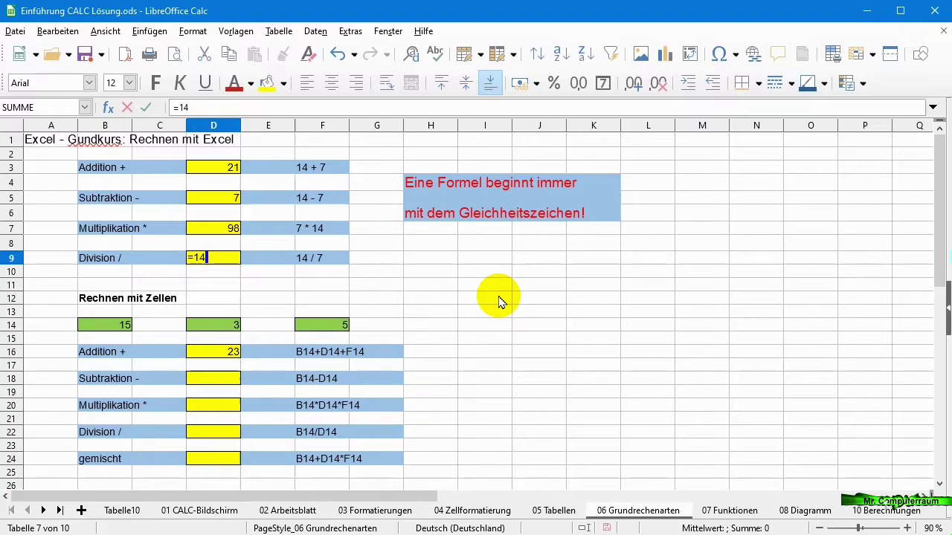
pyautogui.write('/7')
pyautogui.press('Return')
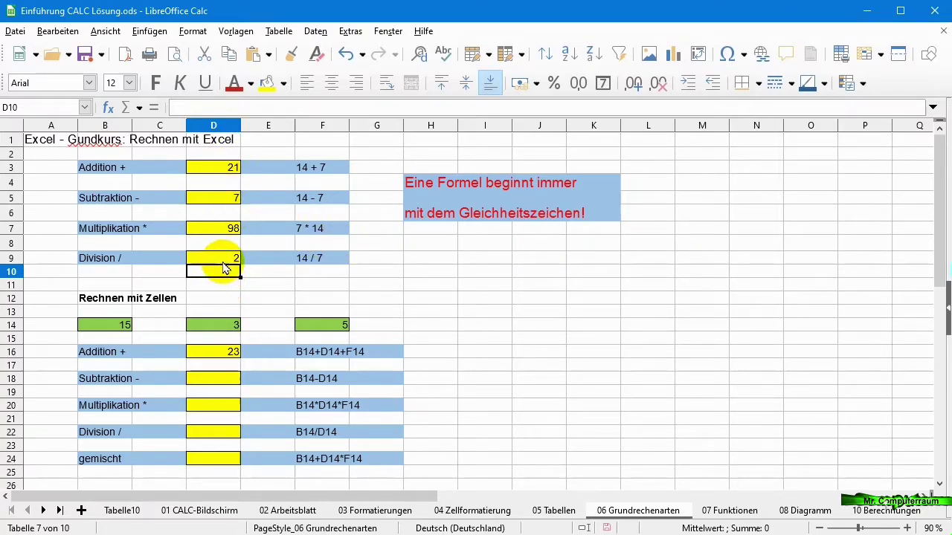
pyautogui.click(271, 283)
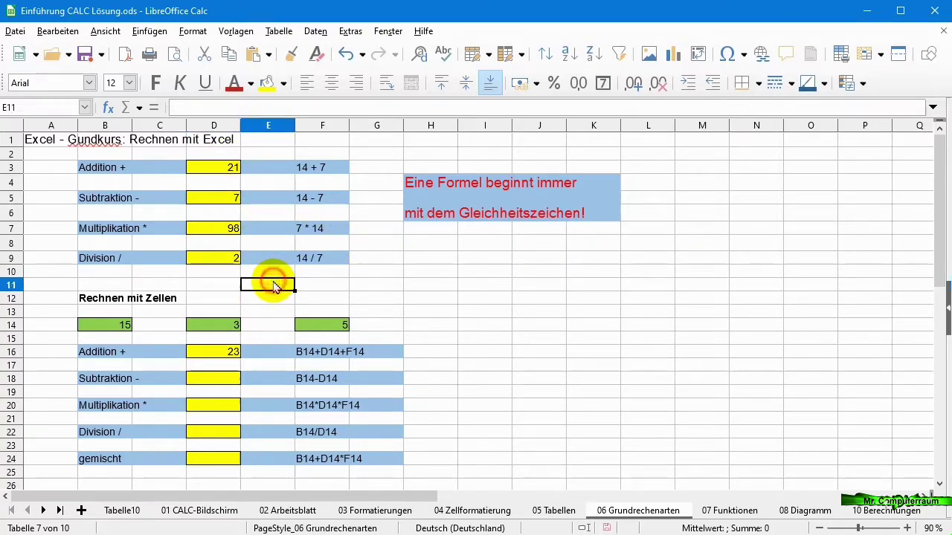
# Step: Review the formulas behind the four results in D3, D5, D7 and D9
pyautogui.click(212, 175)
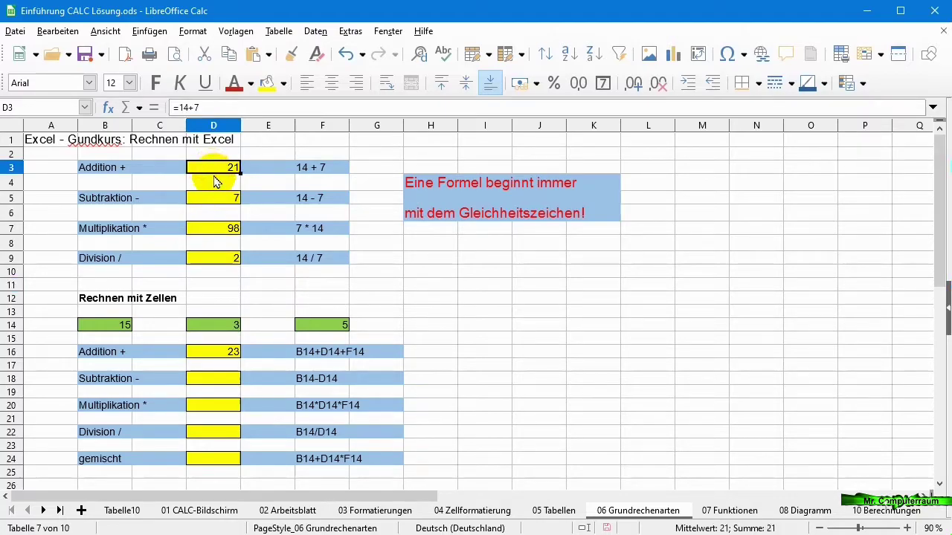
pyautogui.click(214, 196)
pyautogui.click(213, 231)
pyautogui.click(211, 257)
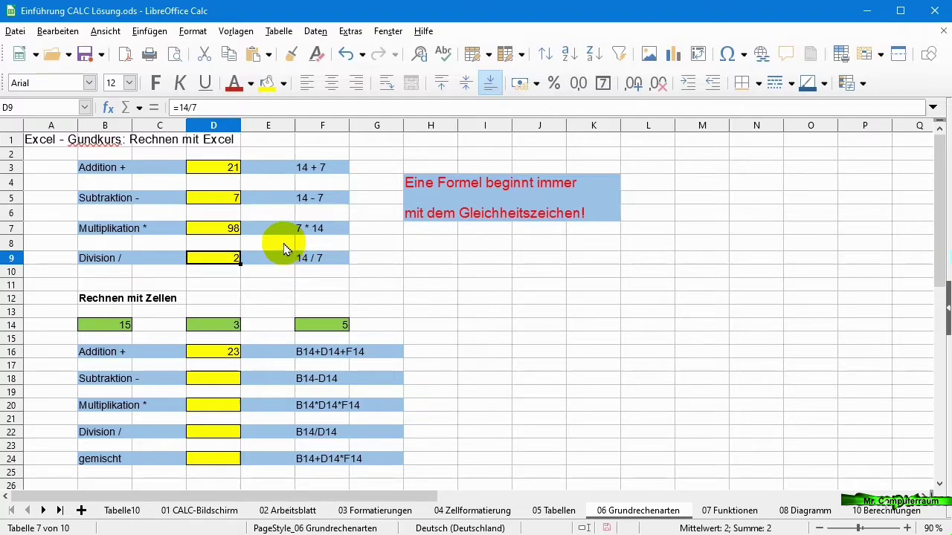
# Step: Examine the green input cells B14, D14 and F14 under Rechnen mit Zellen and the existing addition formula in D16
pyautogui.click(117, 324)
pyautogui.click(223, 323)
pyautogui.click(332, 325)
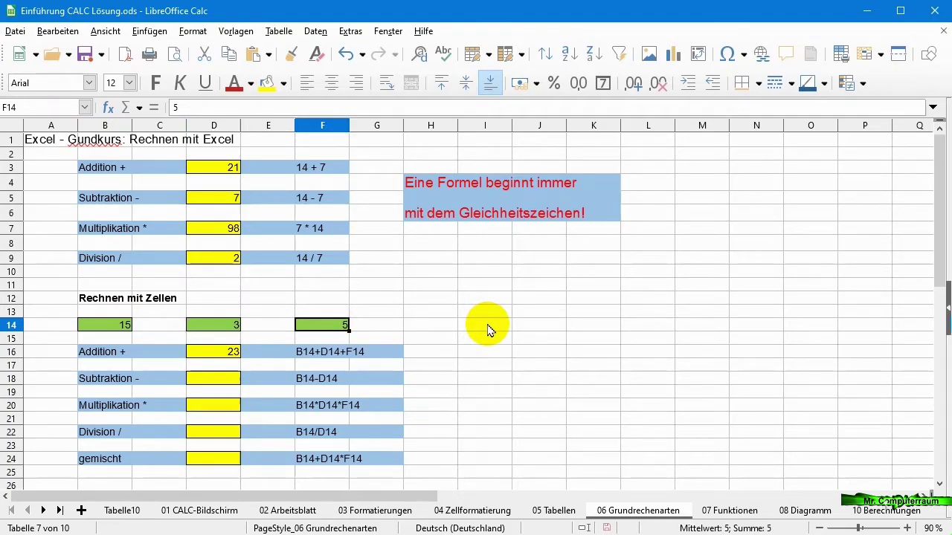
pyautogui.click(104, 325)
pyautogui.click(201, 324)
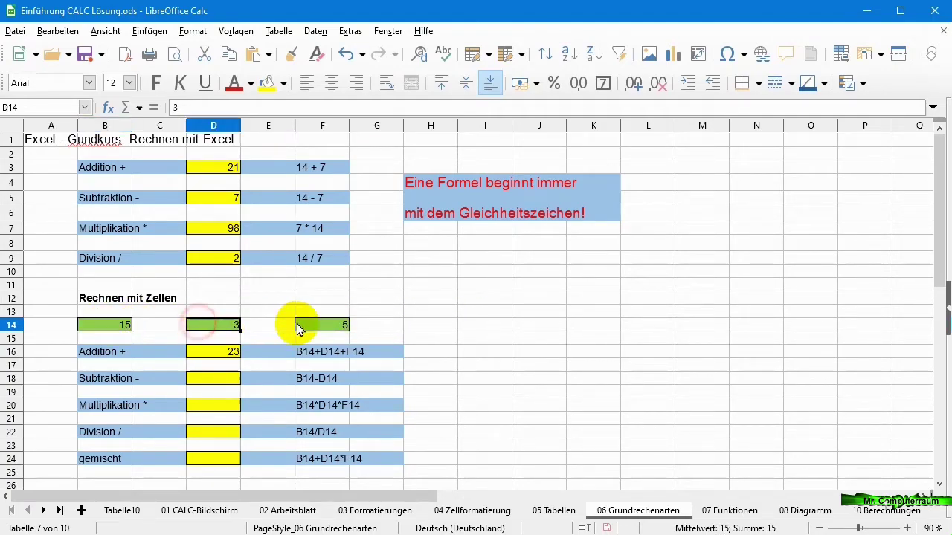
pyautogui.click(297, 330)
pyautogui.scroll(2, 360, 343)
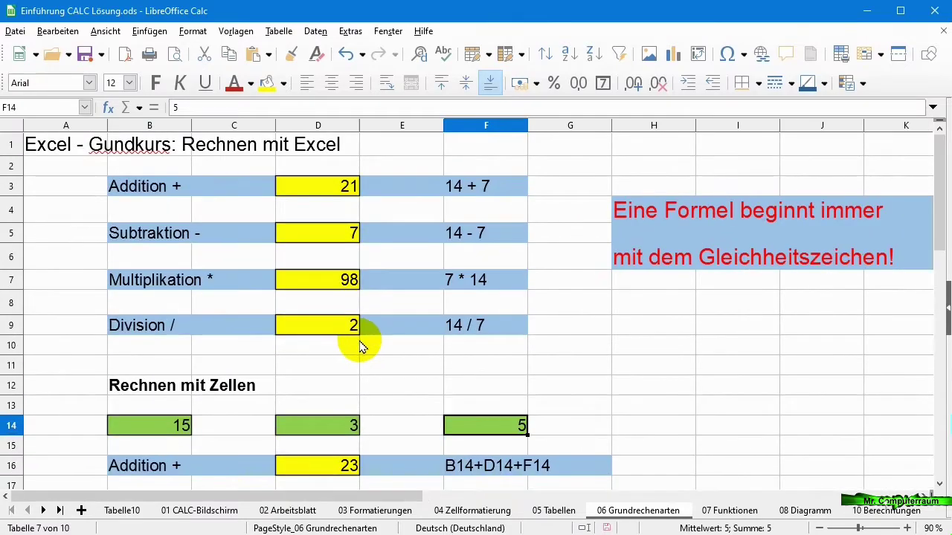
pyautogui.scroll(-3, 360, 344)
pyautogui.scroll(3, 360, 344)
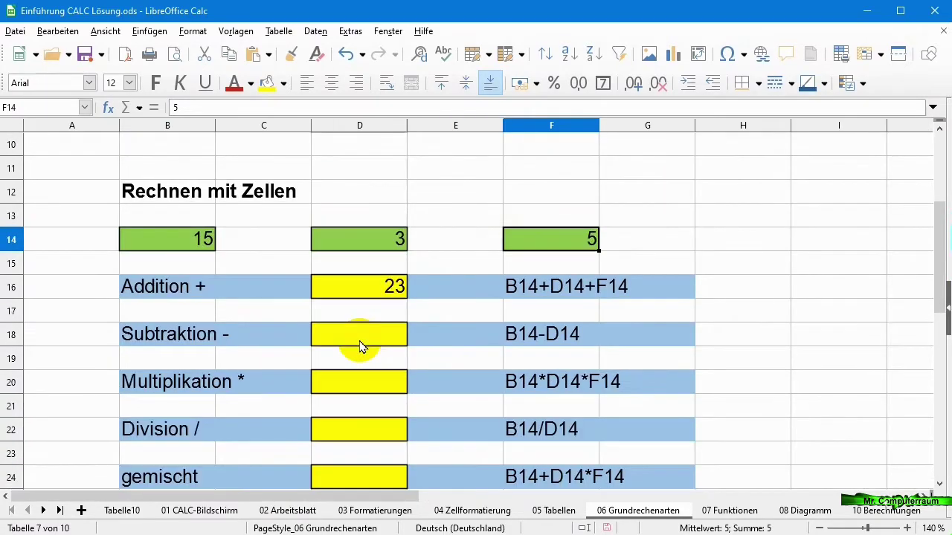
pyautogui.scroll(-1, 363, 342)
pyautogui.scroll(1, 323, 223)
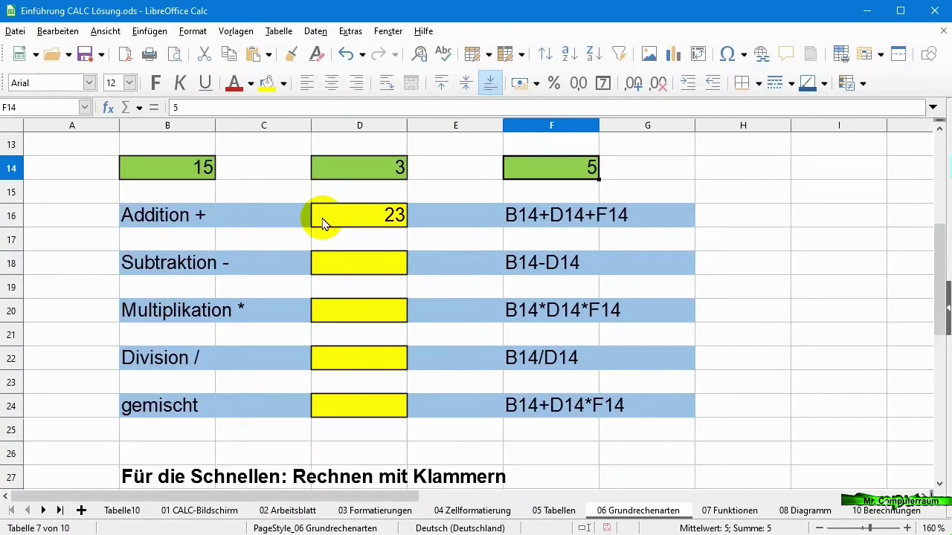
pyautogui.click(348, 220)
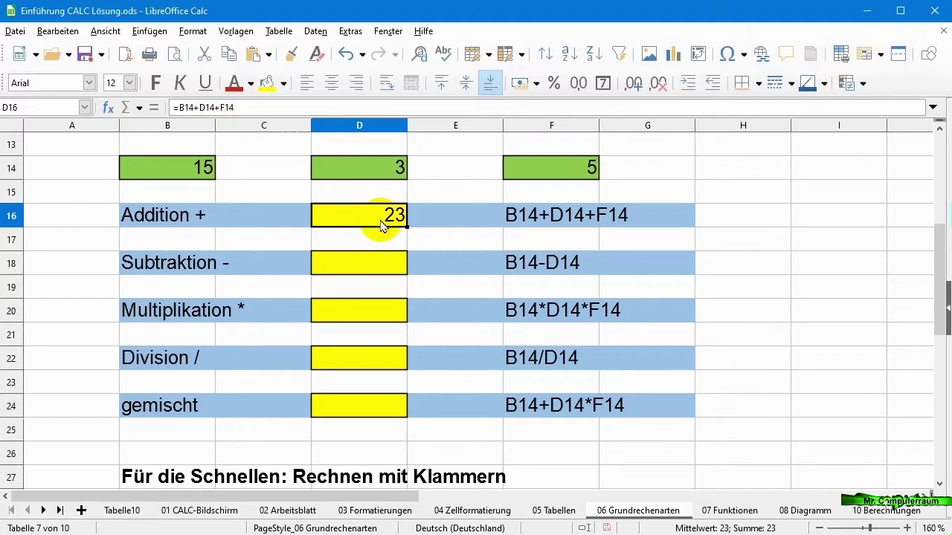
# Step: Enter the cell-reference formula =B14-D14 in the Subtraktion cell D18
pyautogui.click(358, 268)
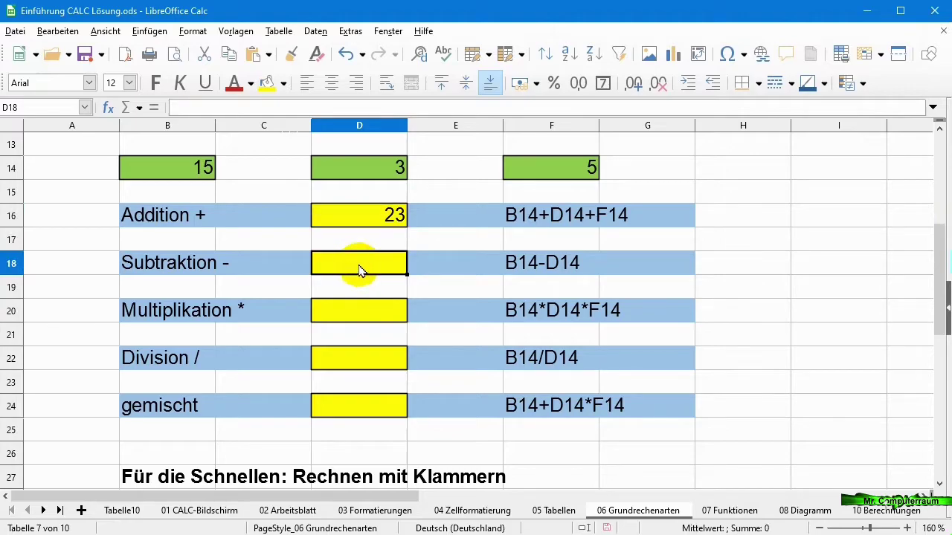
pyautogui.write('=')
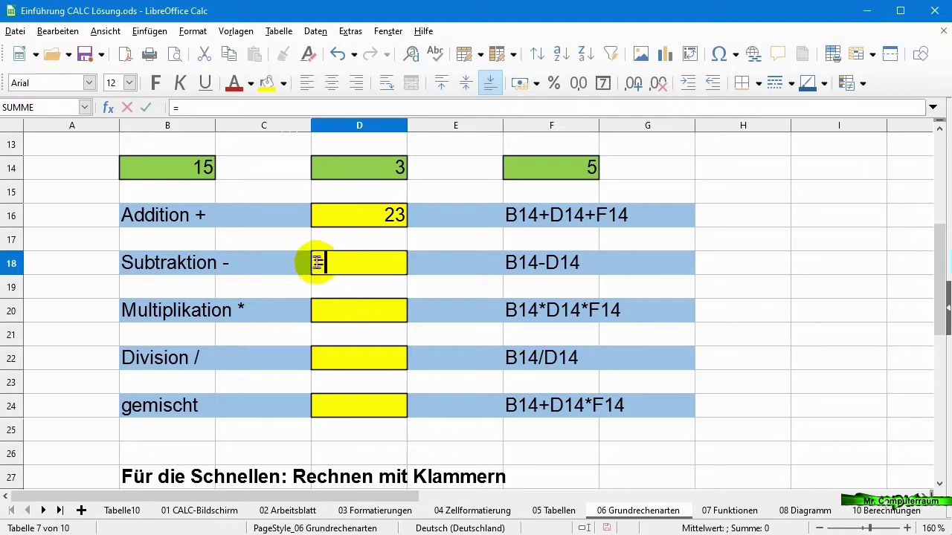
pyautogui.click(191, 173)
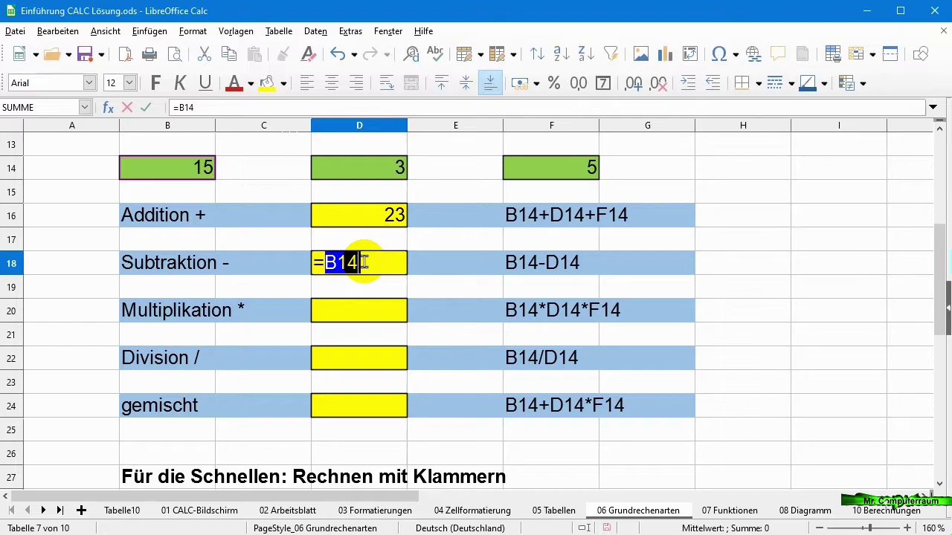
pyautogui.write('-')
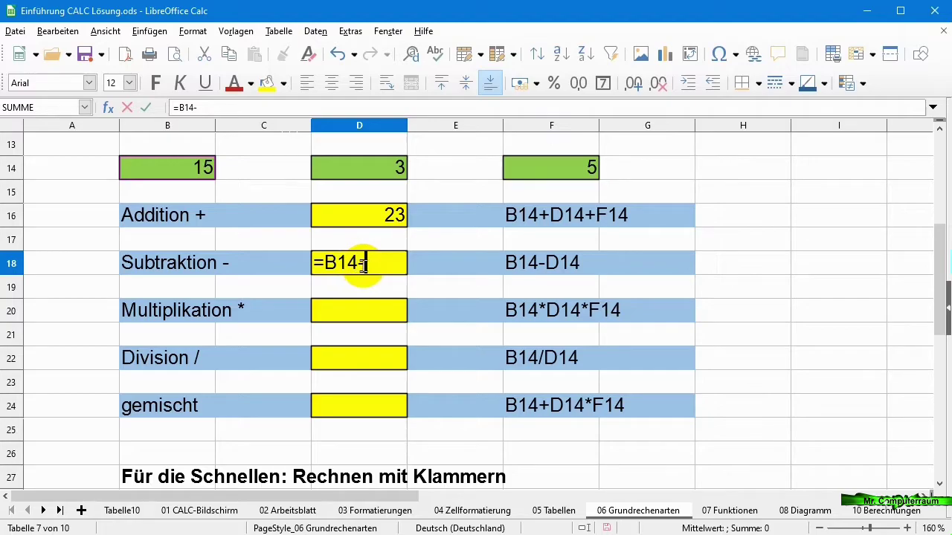
pyautogui.click(367, 161)
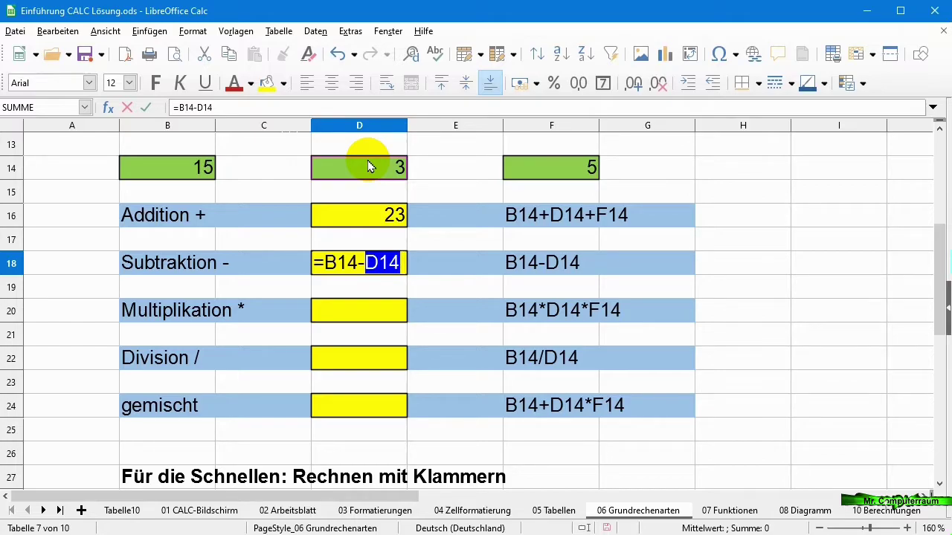
pyautogui.press('Return')
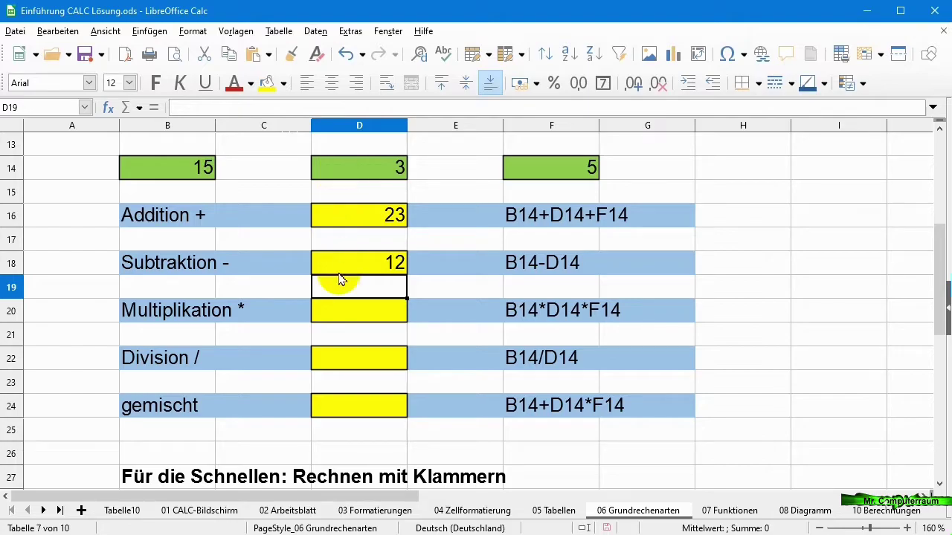
# Step: Enter the cell-reference formula =B14*D14*F14 in the Multiplikation cell D20
pyautogui.click(340, 311)
pyautogui.write('=')
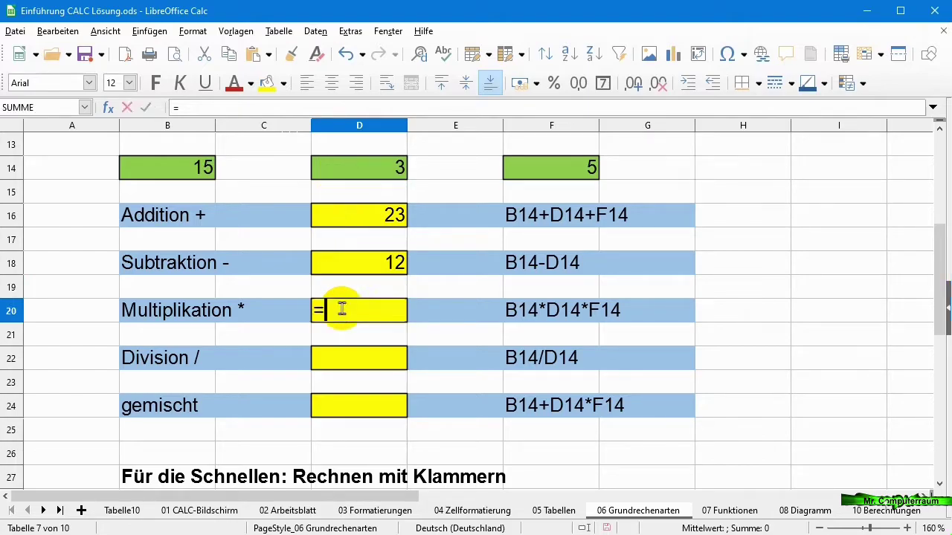
pyautogui.click(182, 165)
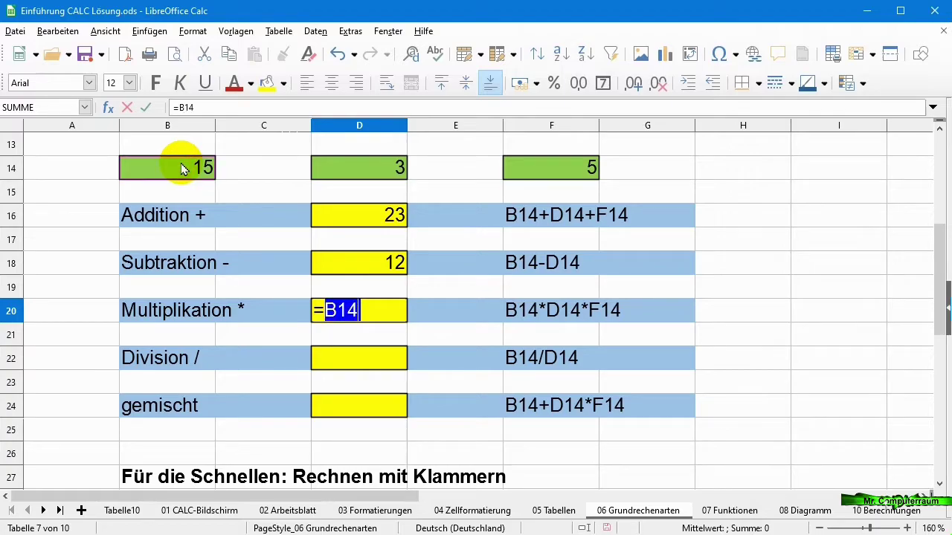
pyautogui.write('*')
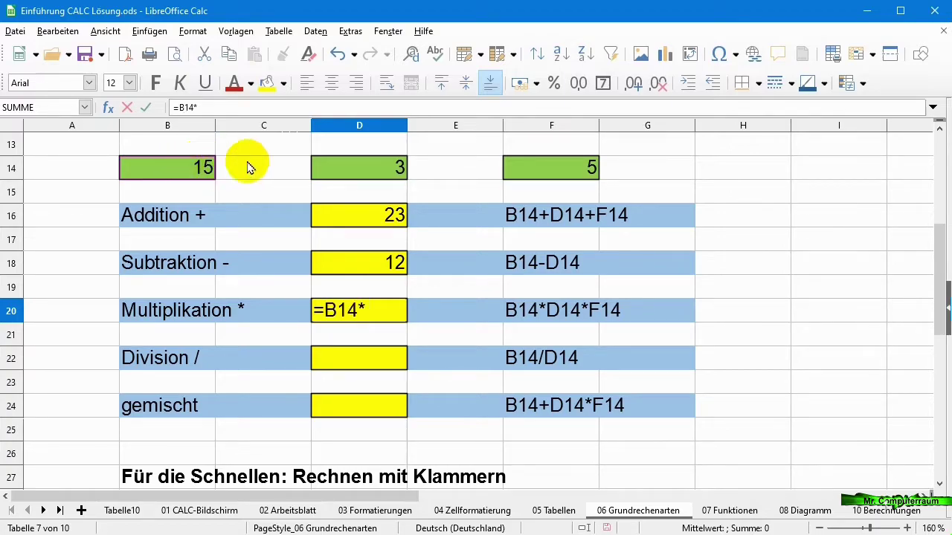
pyautogui.click(324, 169)
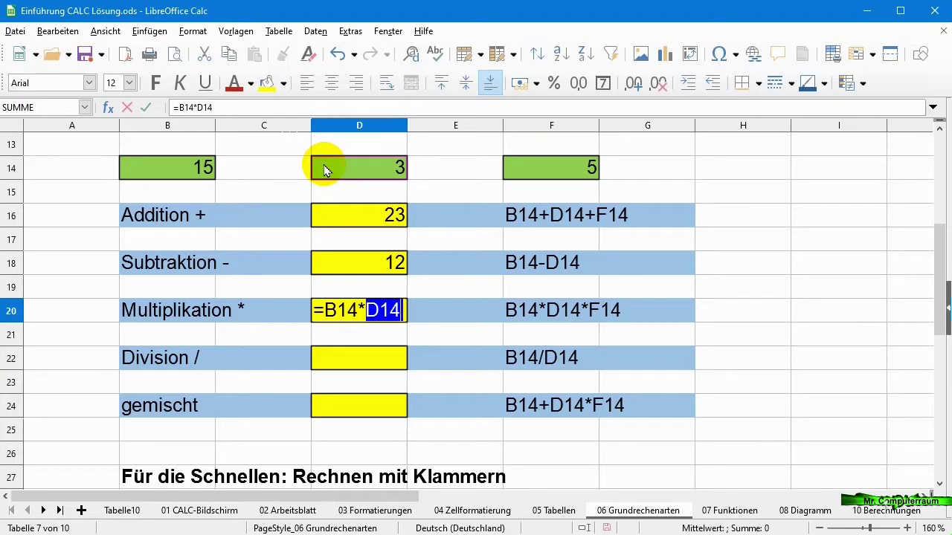
pyautogui.write('*')
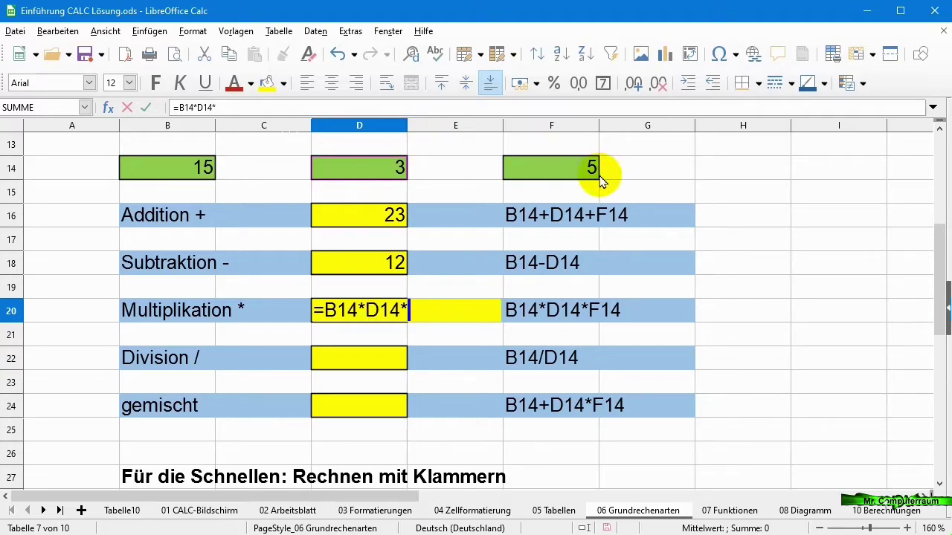
pyautogui.click(571, 162)
pyautogui.press('Return')
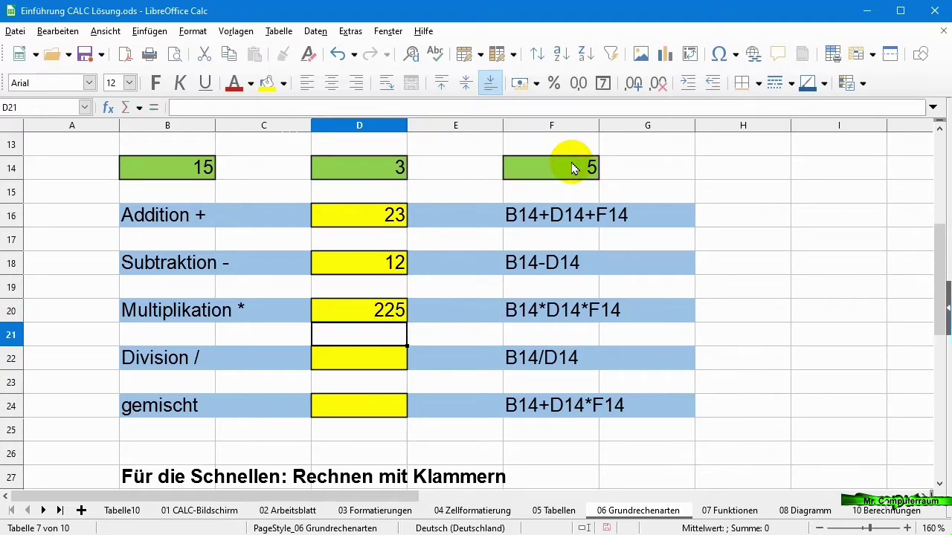
# Step: Enter the cell-reference formula =B14/D14 in the Division cell D22
pyautogui.click(366, 361)
pyautogui.write('=')
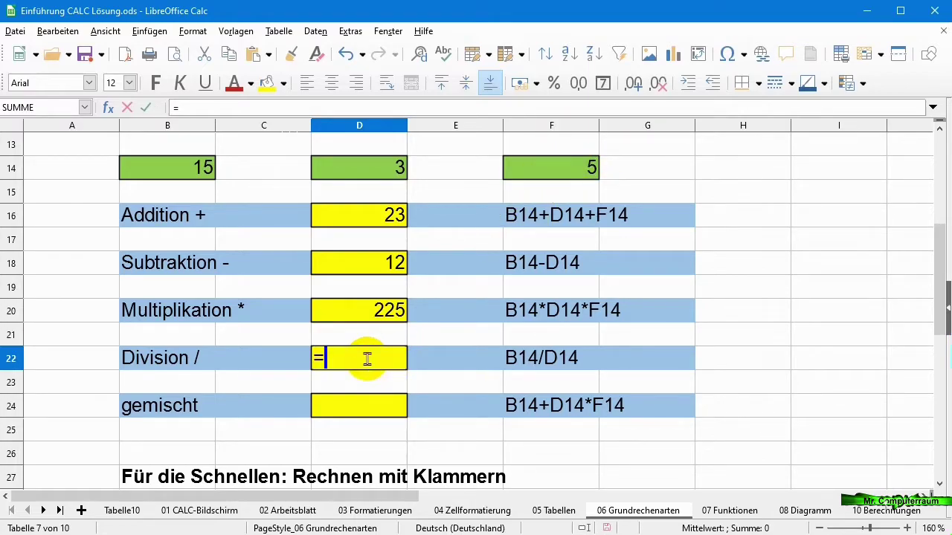
pyautogui.click(189, 170)
pyautogui.write('/')
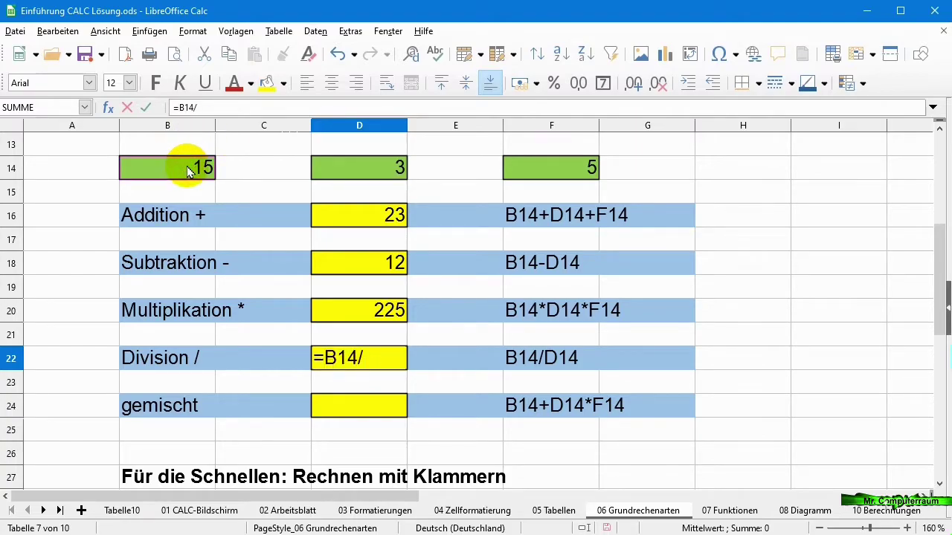
pyautogui.click(361, 173)
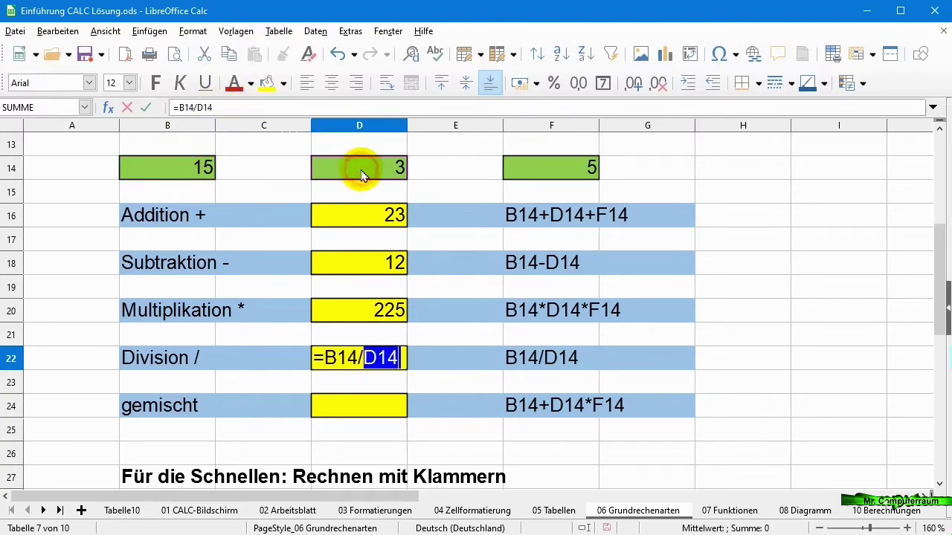
pyautogui.press('Return')
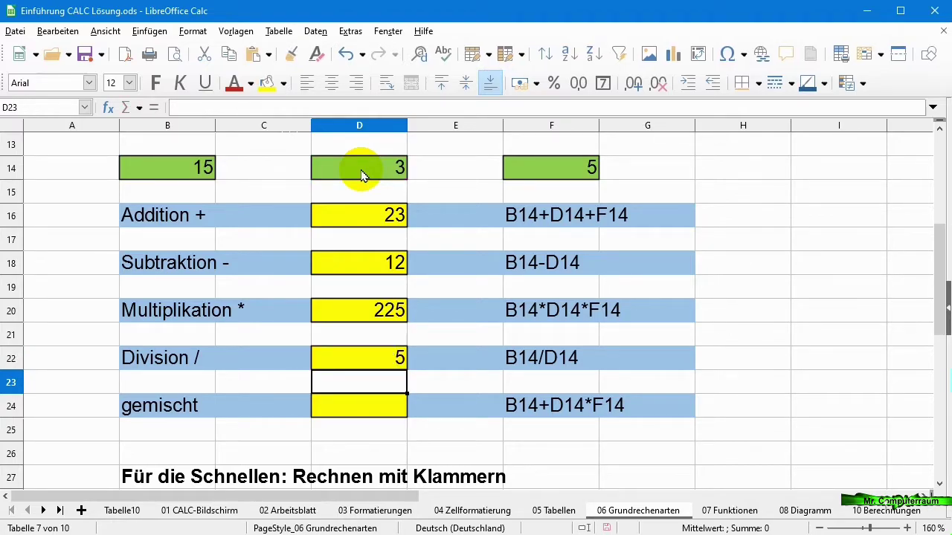
# Step: Enter the cell-reference formula =B14+D14*F14 in the gemischt cell D24
pyautogui.click(380, 410)
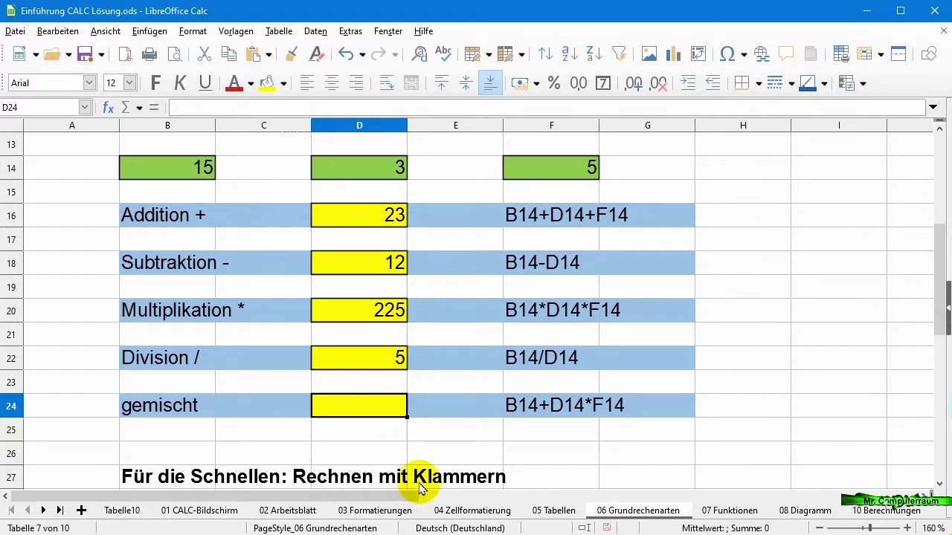
pyautogui.write('=')
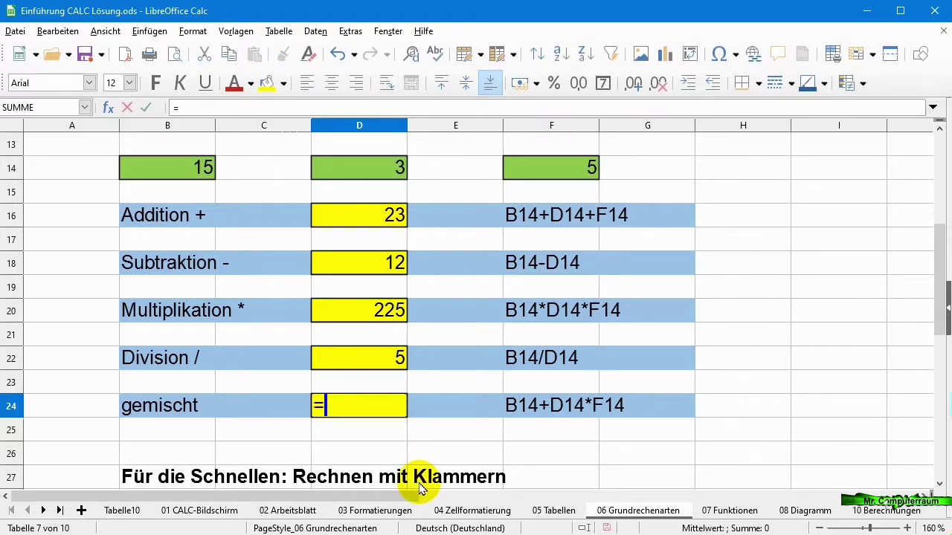
pyautogui.click(158, 165)
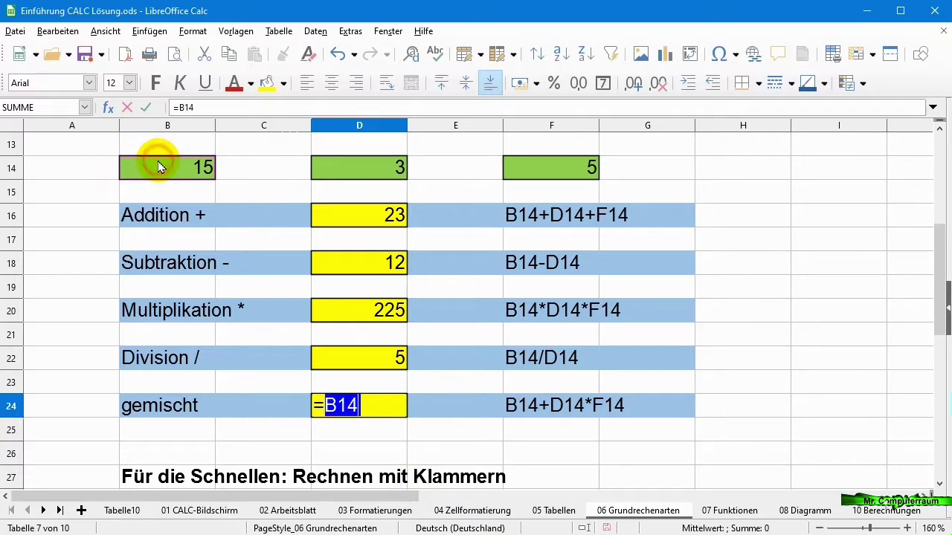
pyautogui.write('+')
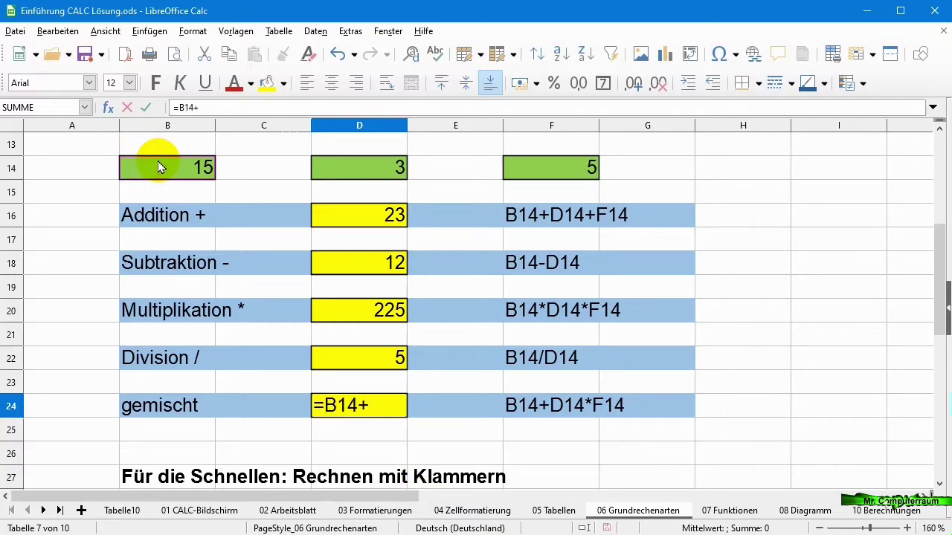
pyautogui.click(388, 170)
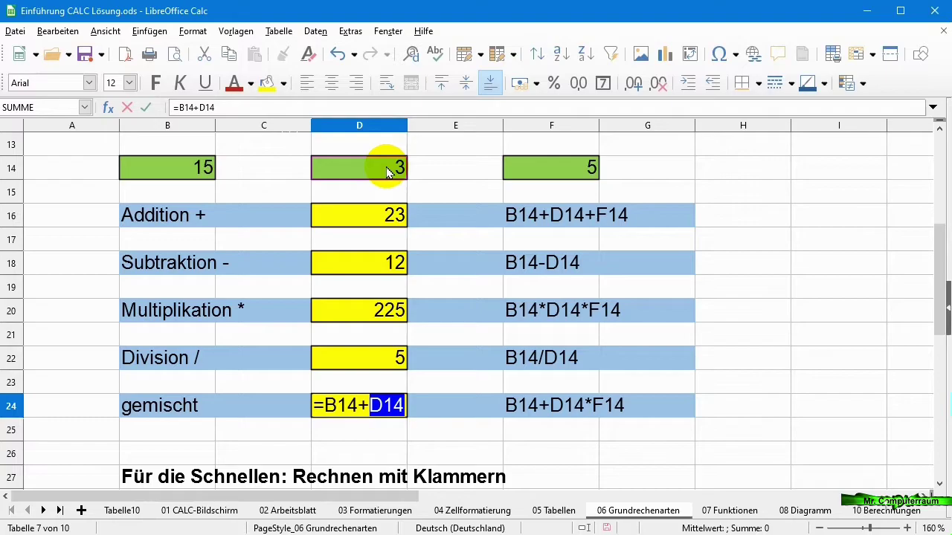
pyautogui.write('*')
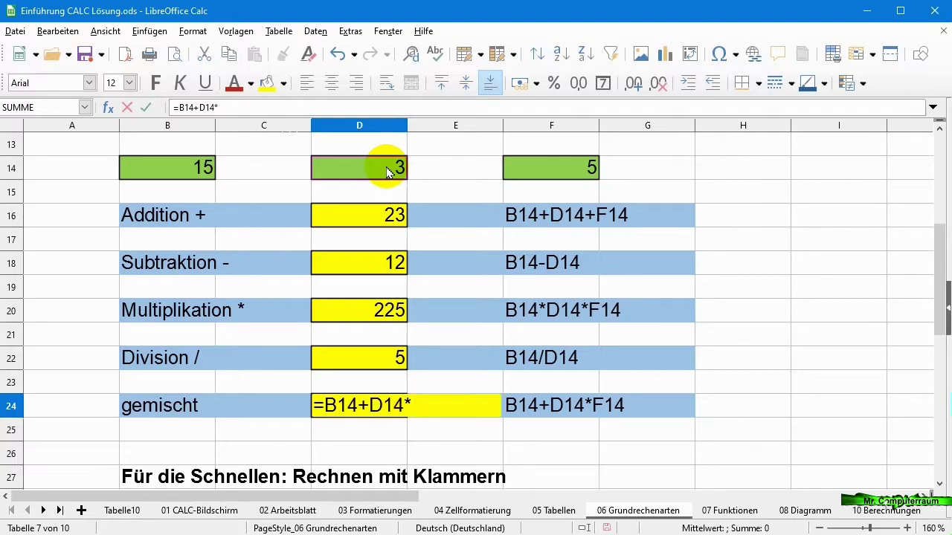
pyautogui.click(558, 167)
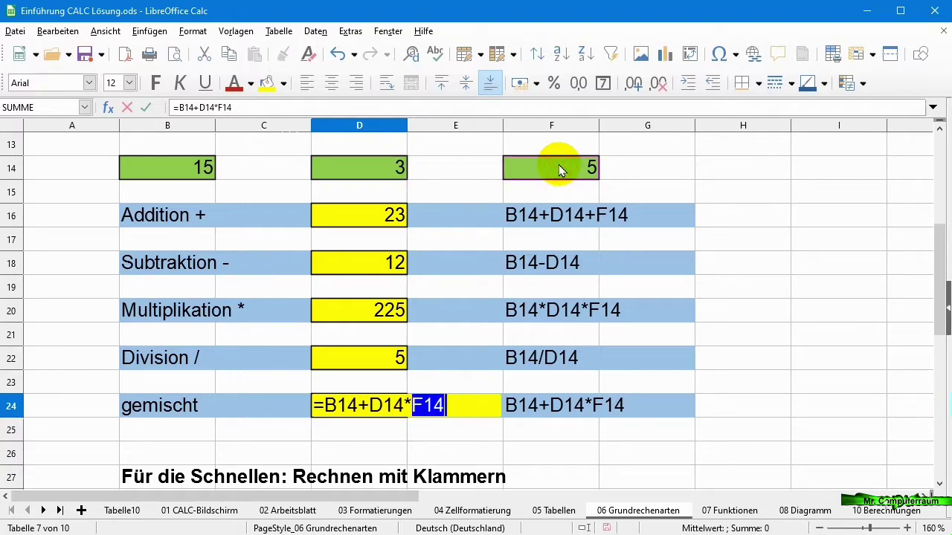
pyautogui.press('Return')
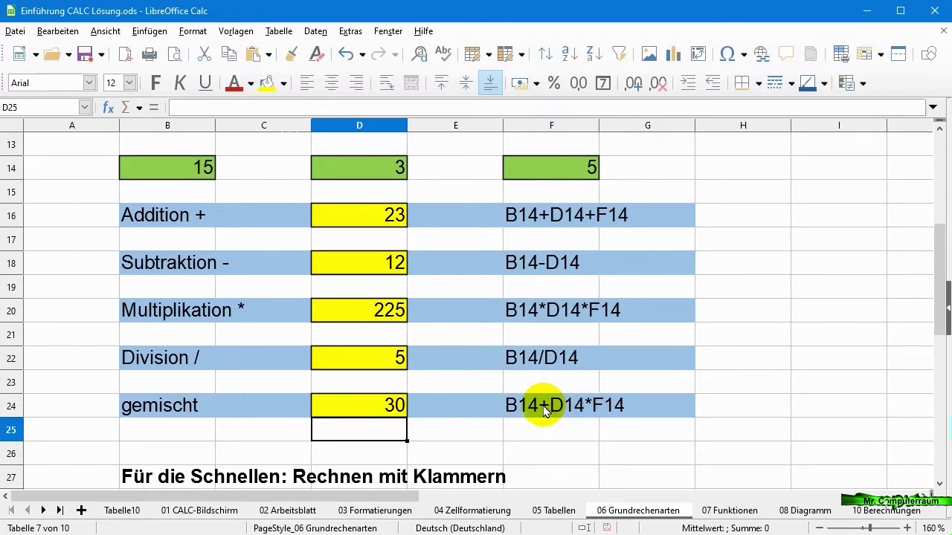
# Step: Enter the formula =3*7+4 in cell D29 under Rechnen mit Klammern
pyautogui.scroll(-1, 544, 409)
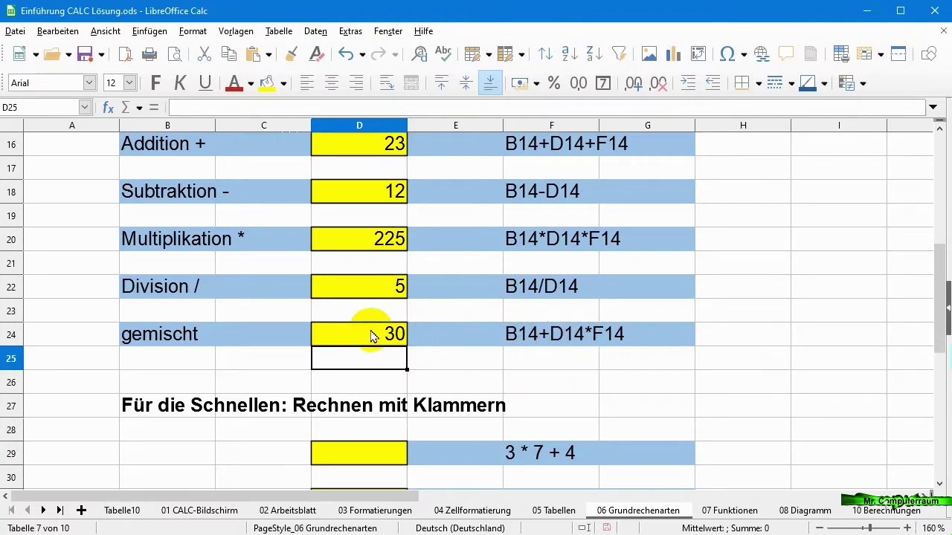
pyautogui.scroll(1, 372, 335)
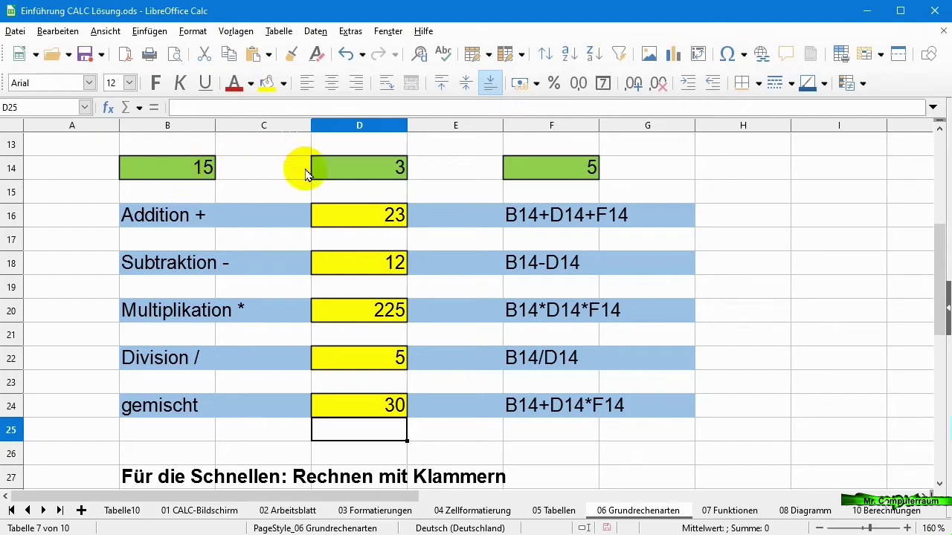
pyautogui.scroll(-2, 352, 201)
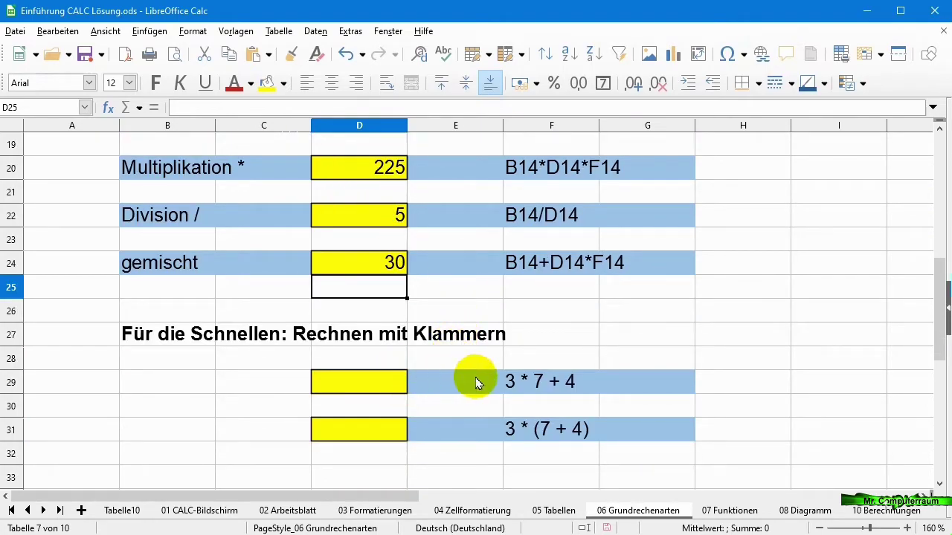
pyautogui.click(378, 382)
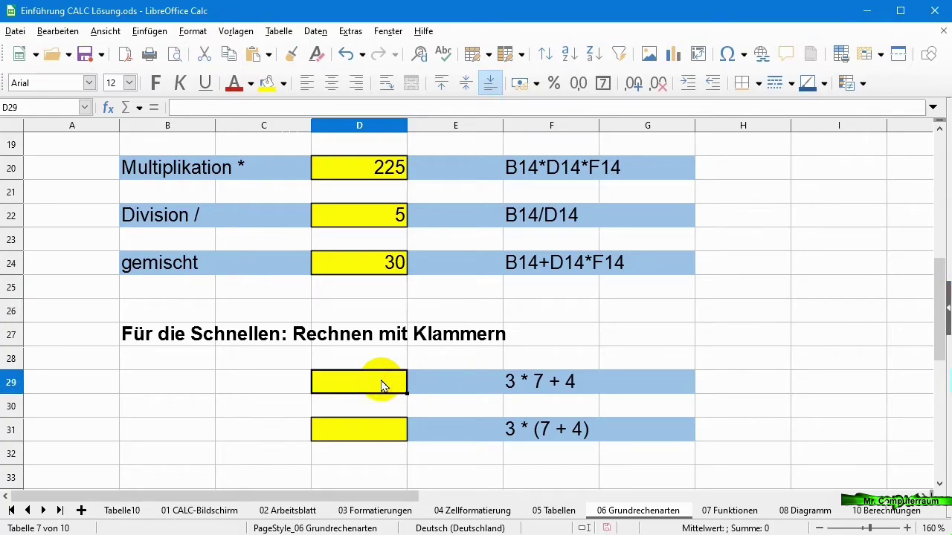
pyautogui.write('=3*7+')
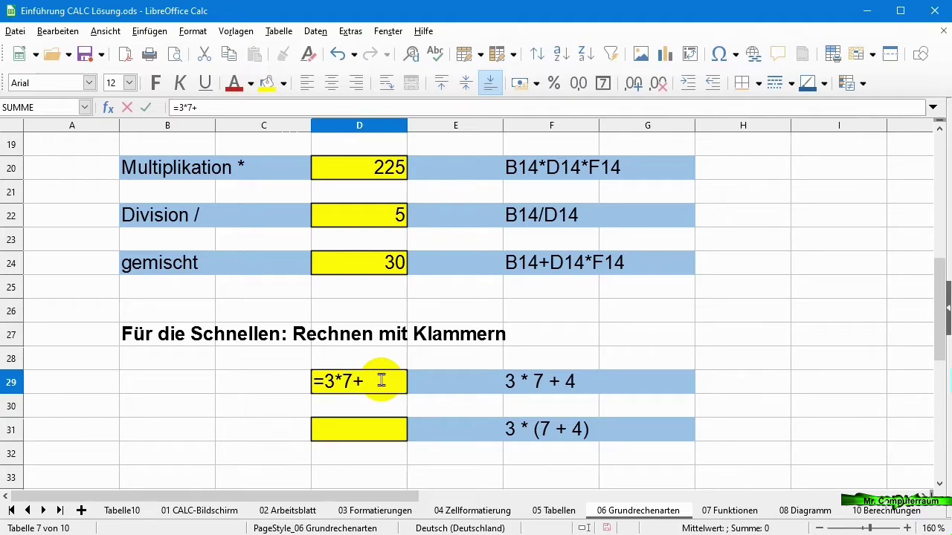
pyautogui.write('4')
pyautogui.press('Return')
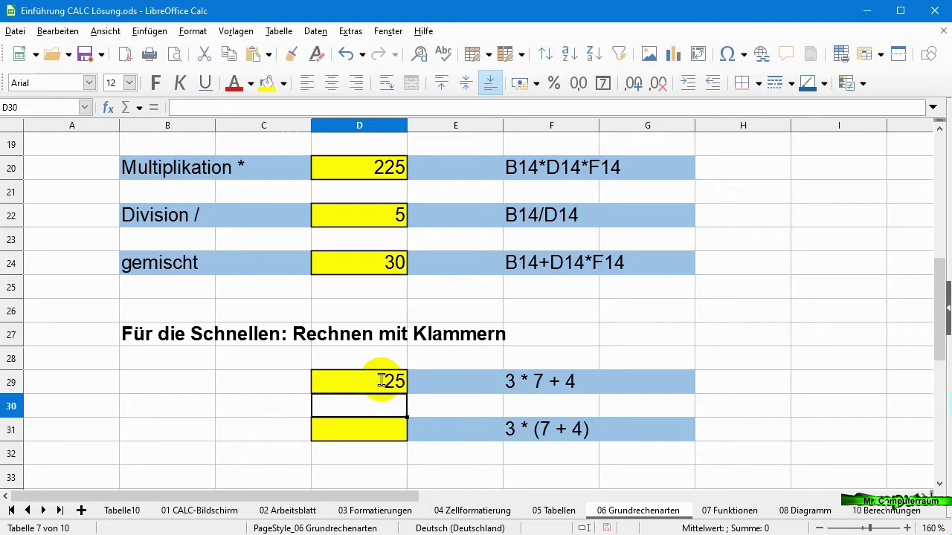
# Step: Enter the bracketed formula =3*(7+4) in cell D31
pyautogui.click(380, 435)
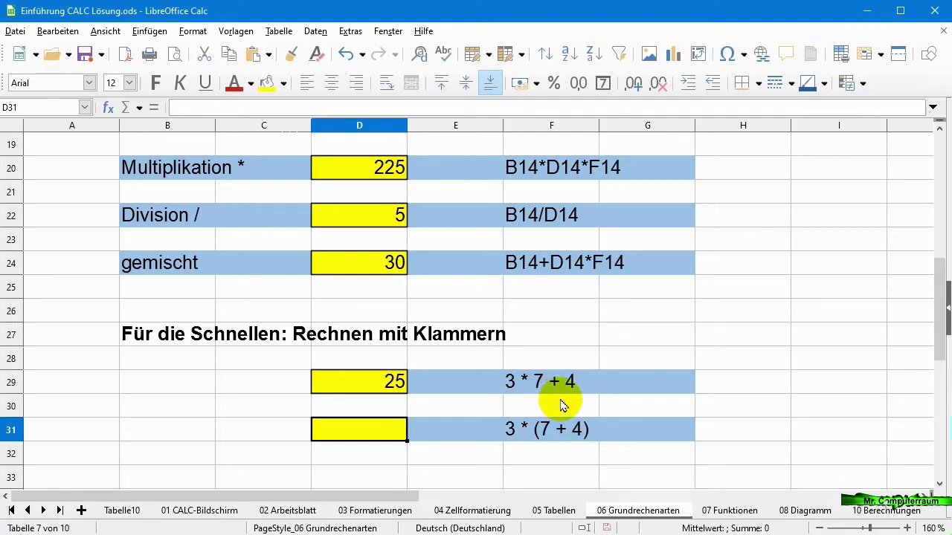
pyautogui.click(373, 436)
pyautogui.write('=3*(7+')
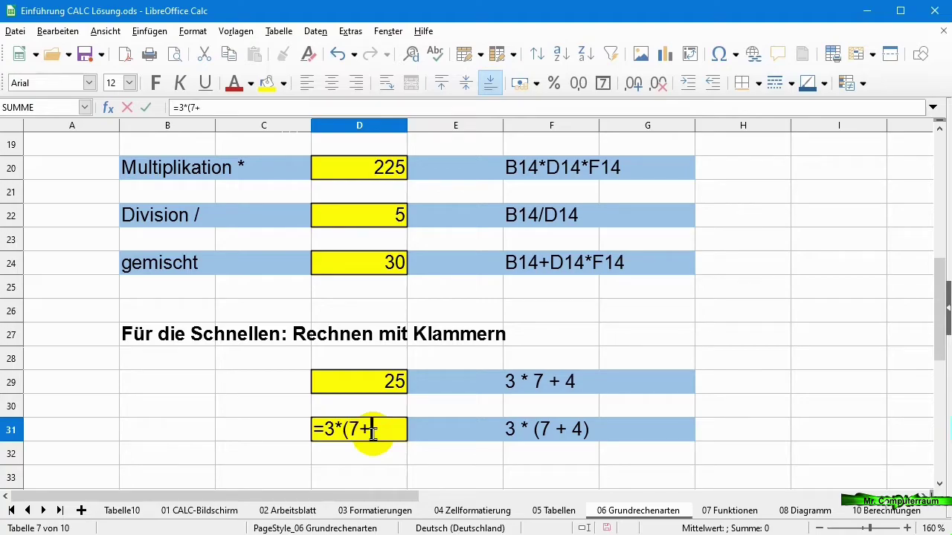
pyautogui.write('4)')
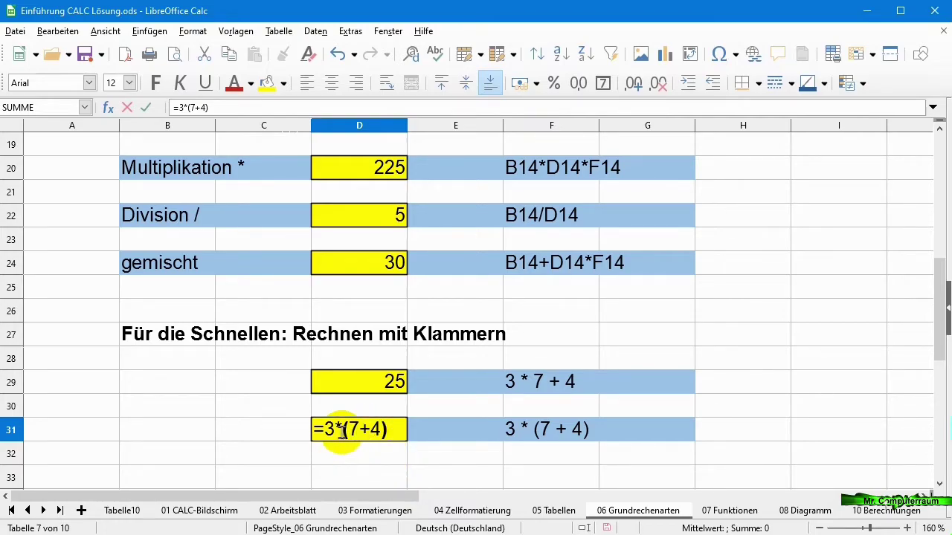
pyautogui.press('Return')
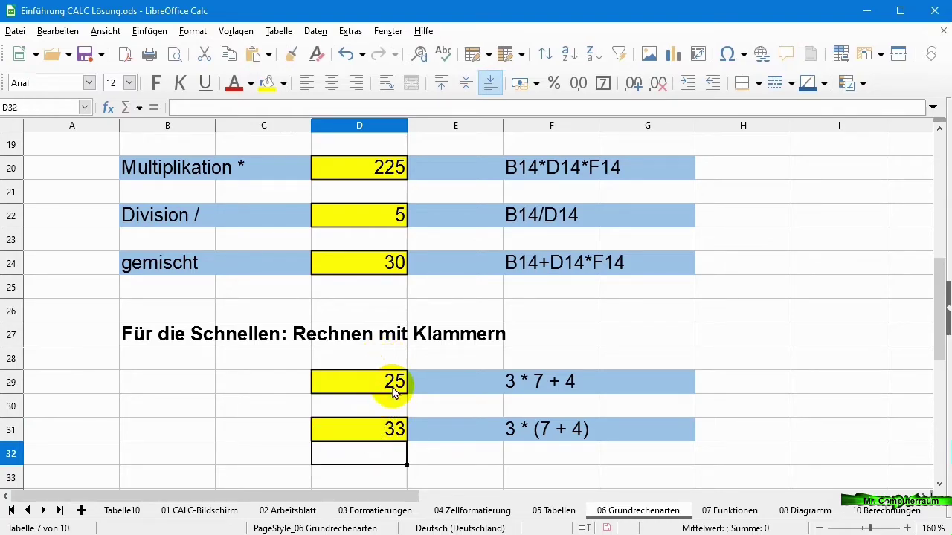
# Step: Change the green input cell D14 under Rechnen mit Zellen to 10
pyautogui.scroll(3, 434, 383)
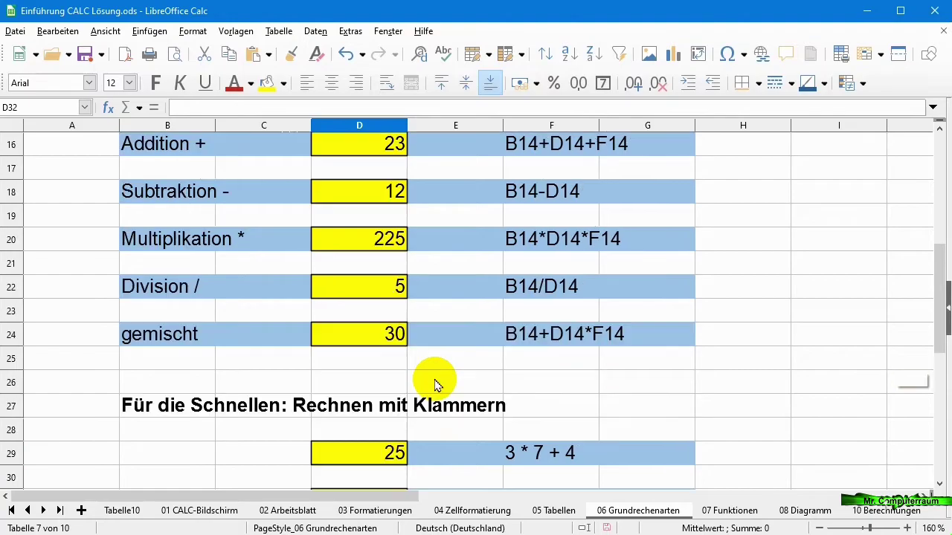
pyautogui.scroll(-1, 434, 382)
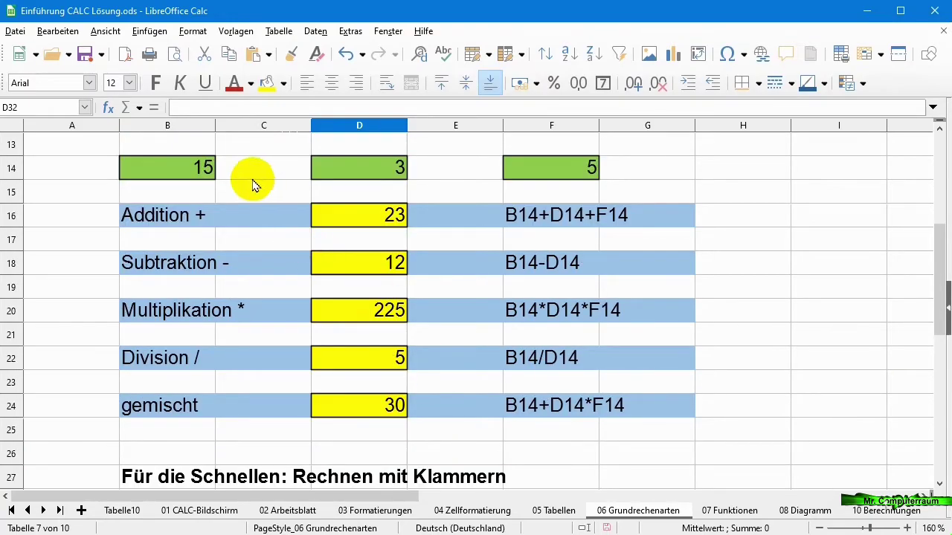
pyautogui.click(397, 170)
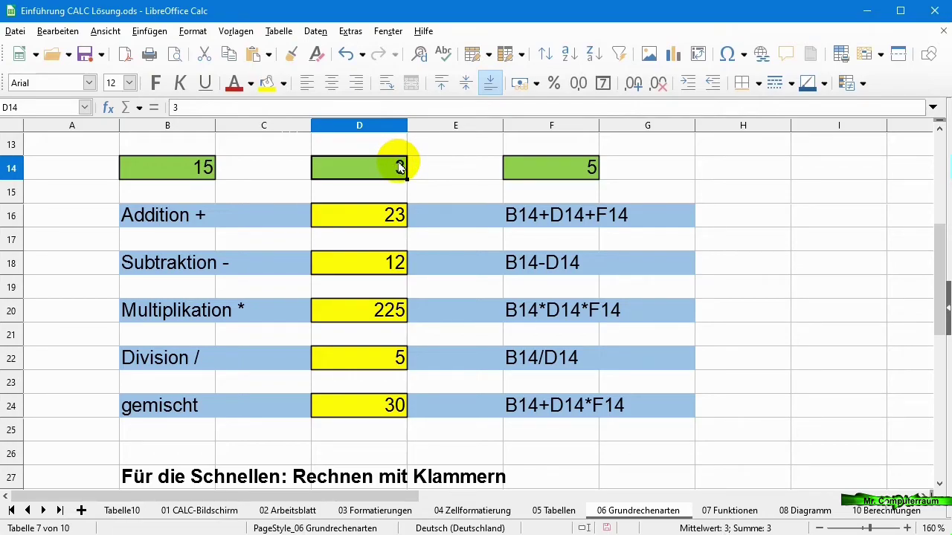
pyautogui.write('10')
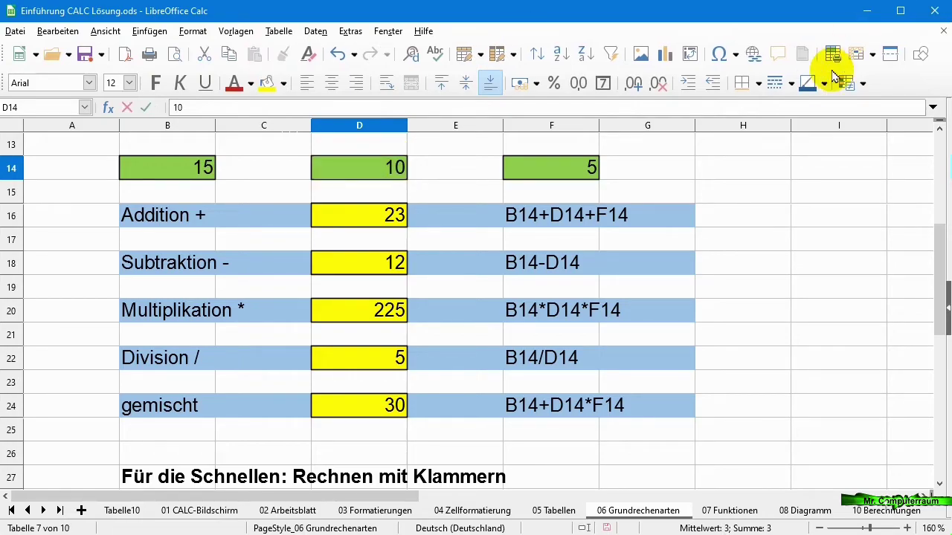
pyautogui.press('Return')
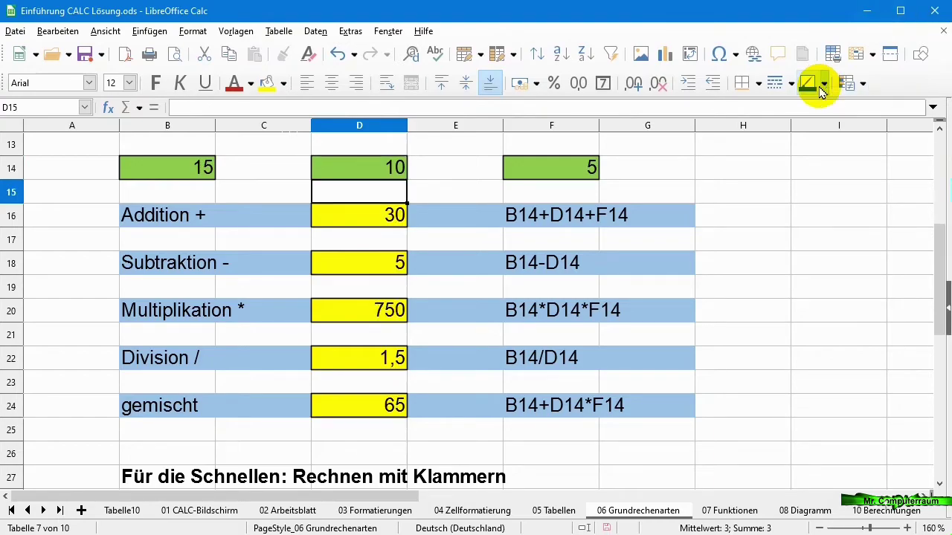
# Step: Check the recalculated results and their formulas in D16, D18, D20, D22 and D24
pyautogui.click(394, 216)
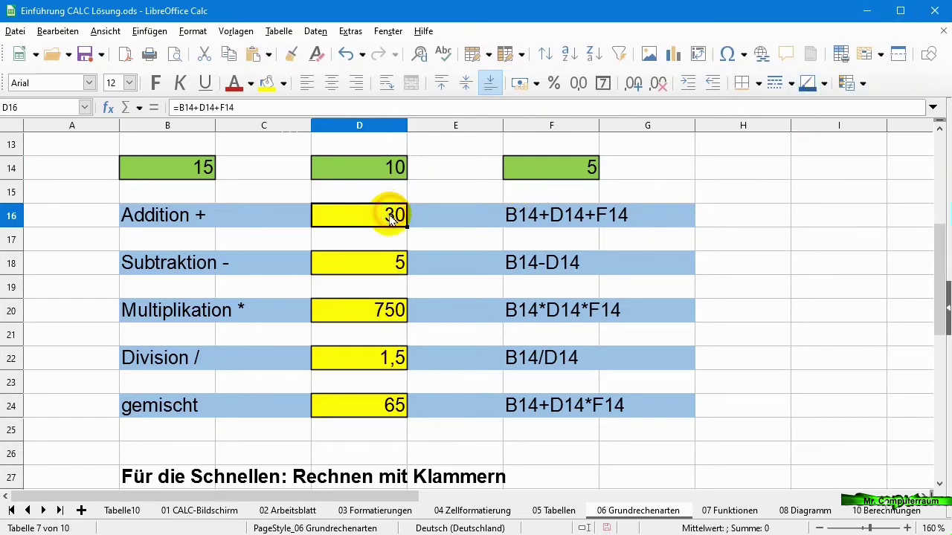
pyautogui.click(390, 263)
pyautogui.click(383, 312)
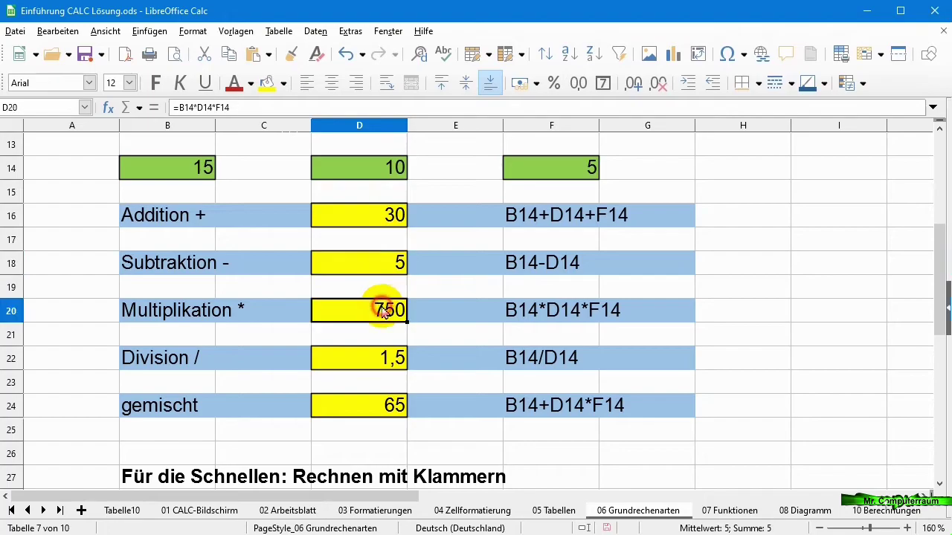
pyautogui.click(386, 359)
pyautogui.click(386, 405)
pyautogui.click(385, 357)
pyautogui.click(383, 316)
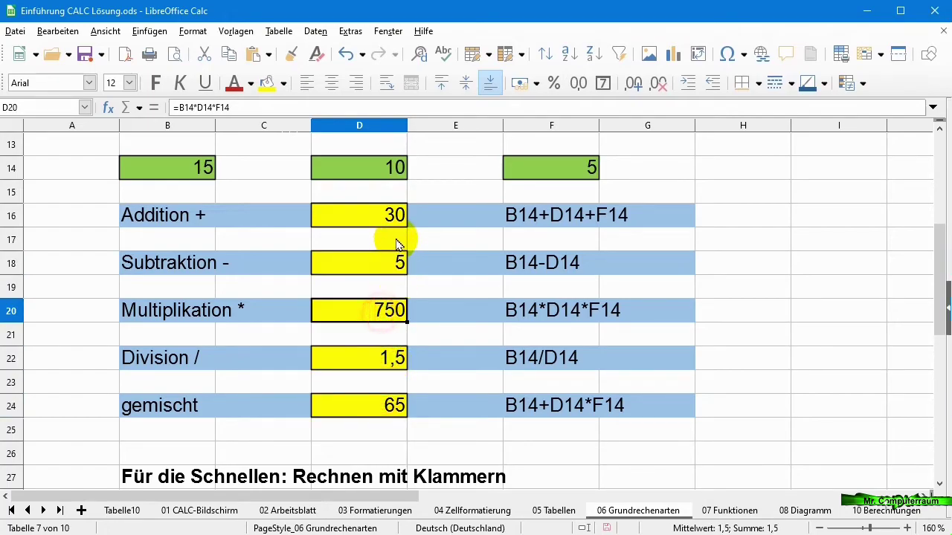
# Step: Change the green input cell F14 to 50
pyautogui.click(529, 171)
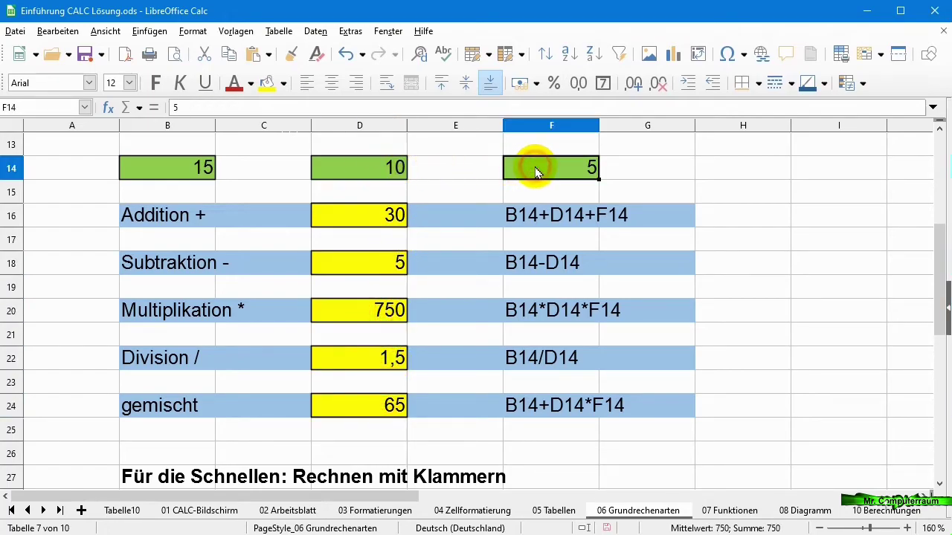
pyautogui.doubleClick(537, 172)
pyautogui.write('0')
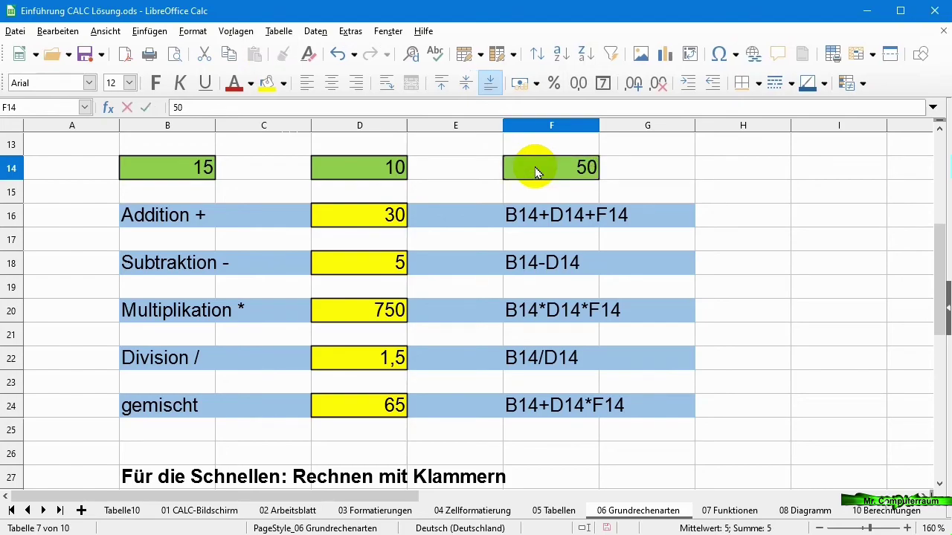
pyautogui.press('Return')
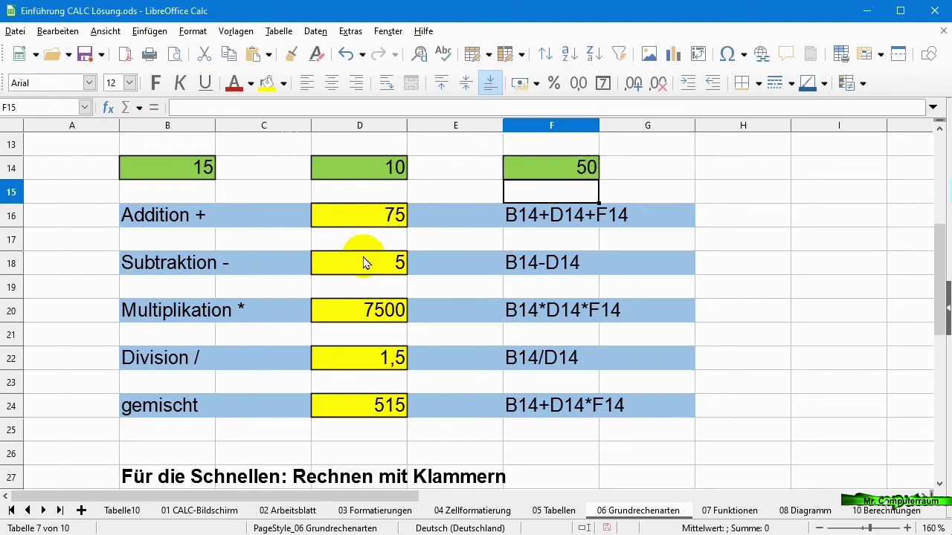